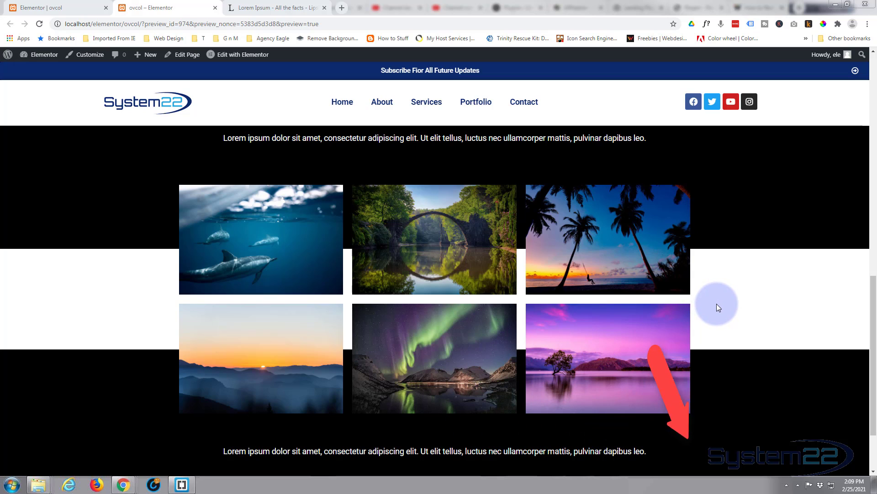
Scroll the live preview up to review the finished aurora overlap section.
scroll(715, 303, "up", 7)
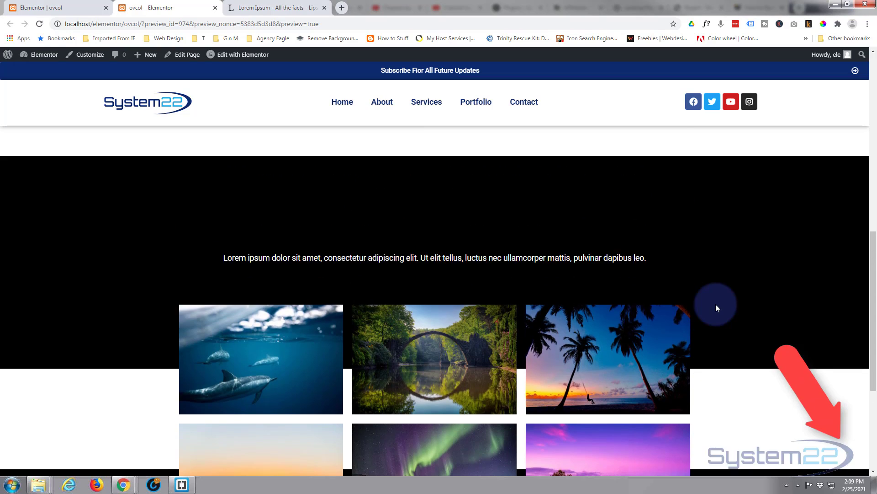
scroll(715, 304, "up", 1)
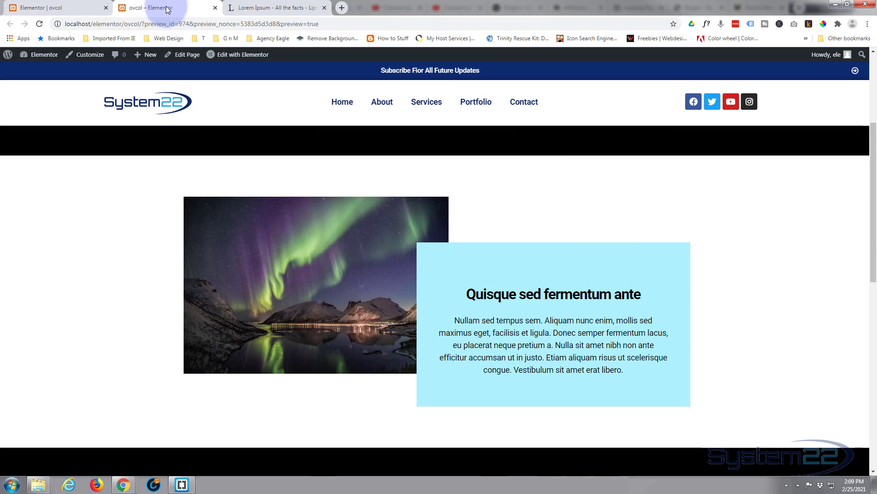
Back in the editor, delete the aurora section and insert a new empty section in its place.
left_click(80, 7)
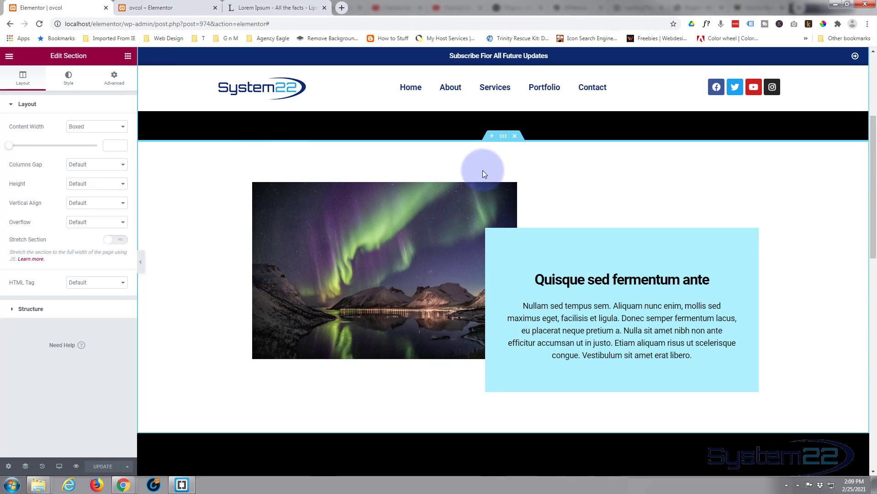
left_click(515, 136)
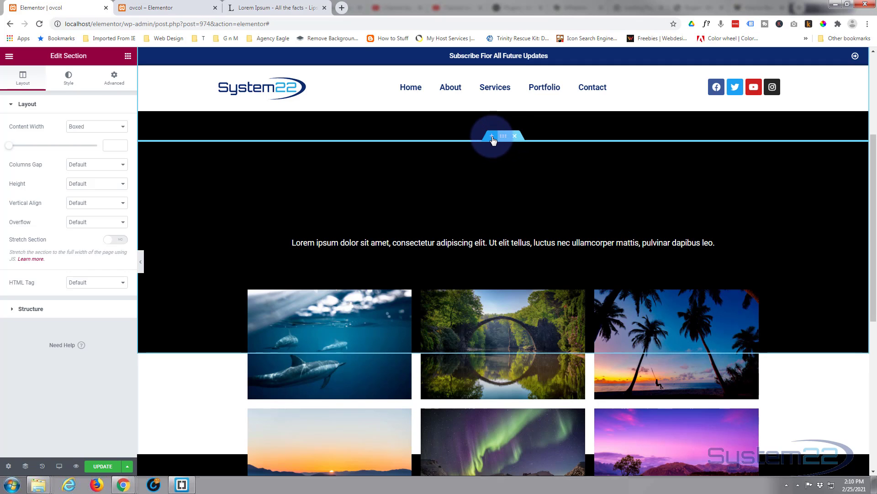
left_click(492, 137)
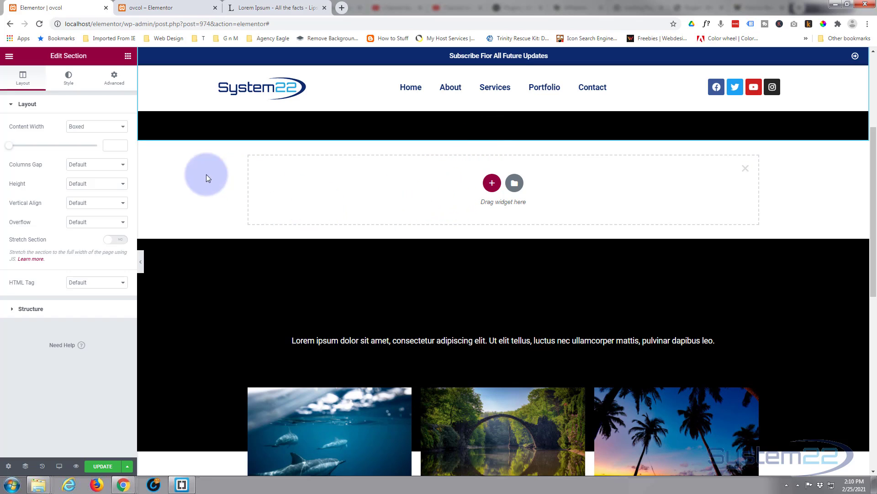
Drop an Image widget into the new section and add a second, empty column beside it.
left_click(128, 58)
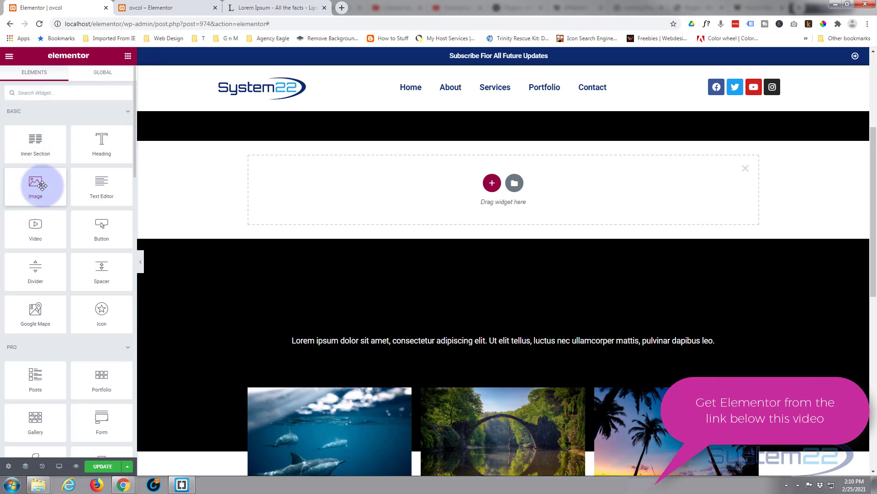
left_click_drag(43, 185, 281, 199)
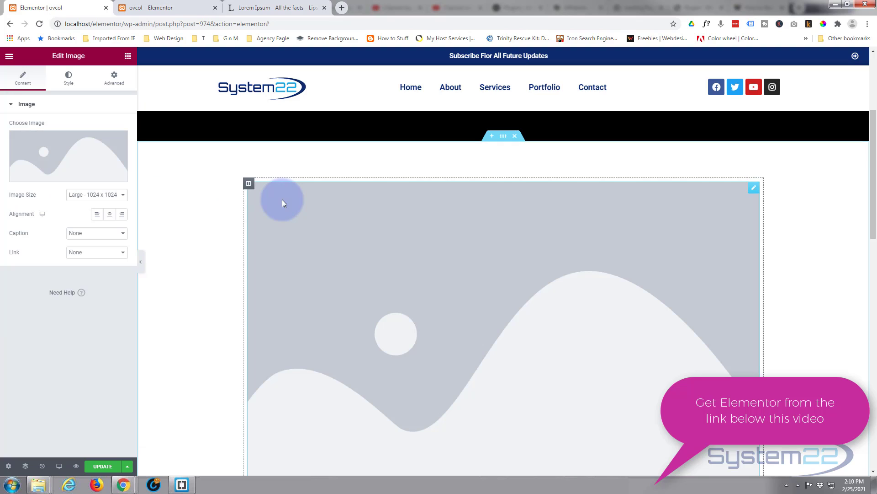
right_click(249, 186)
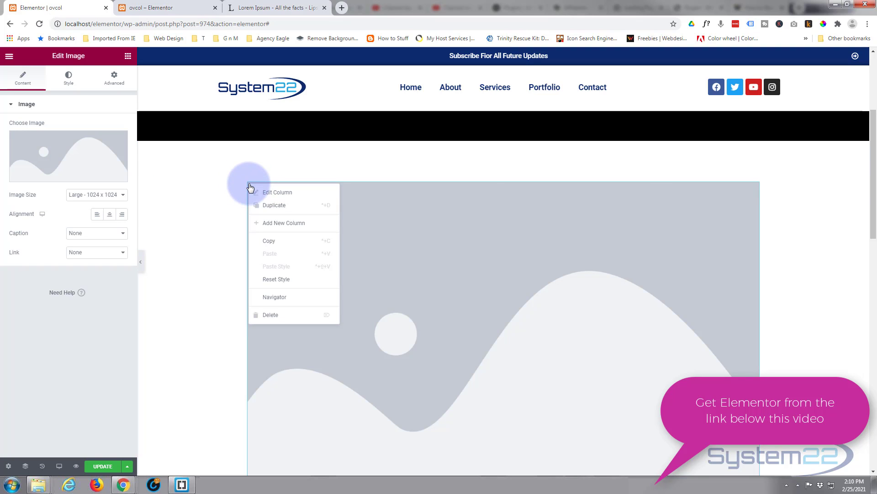
left_click(278, 230)
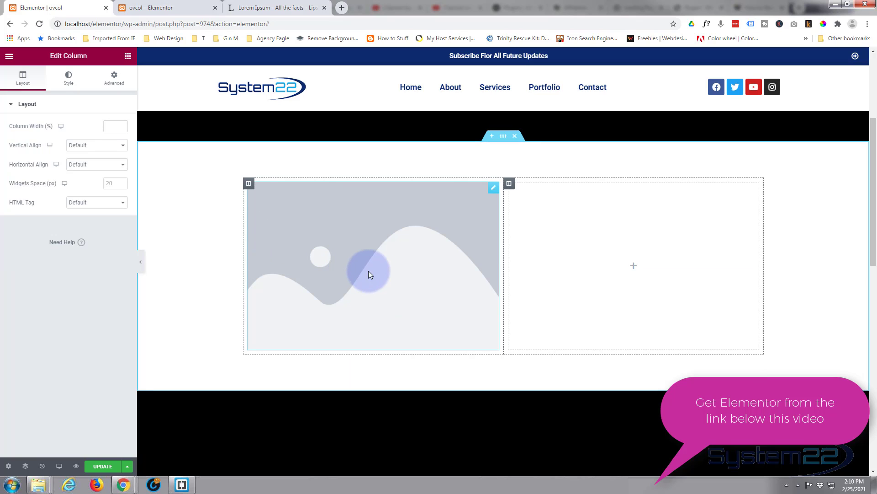
Insert the aurora photo from the Media Library into the image widget.
left_click(373, 247)
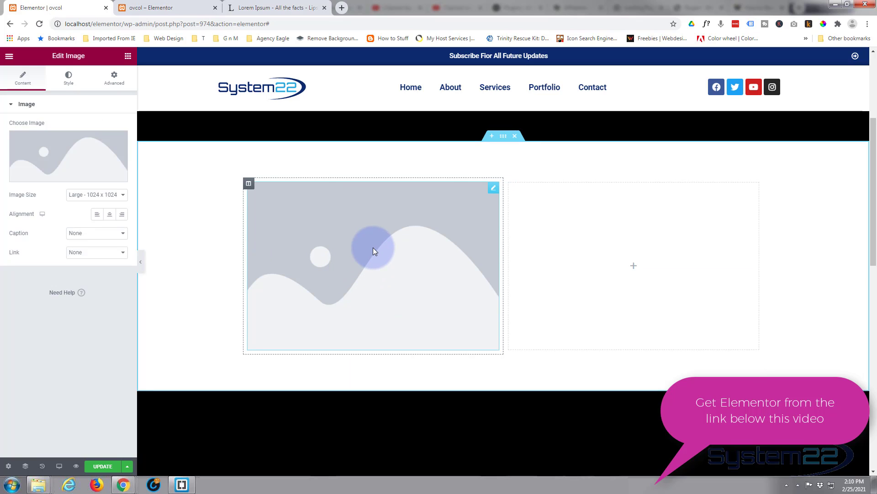
left_click(81, 162)
left_click(124, 164)
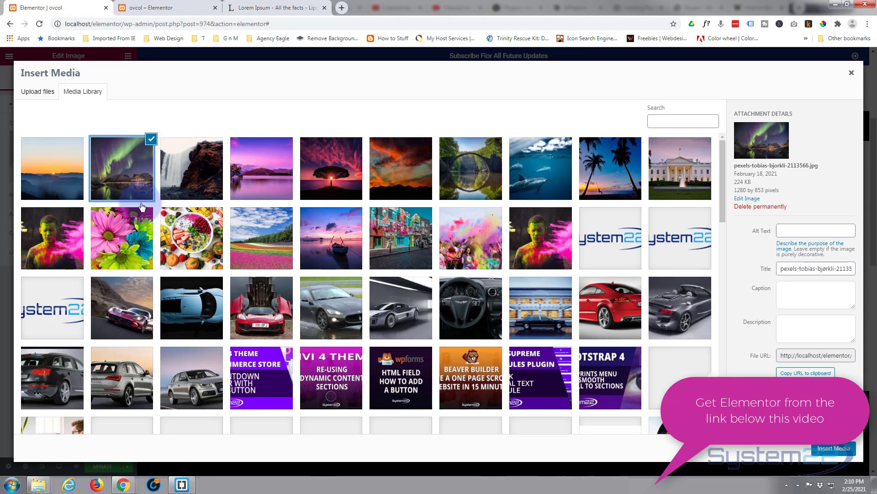
left_click(838, 447)
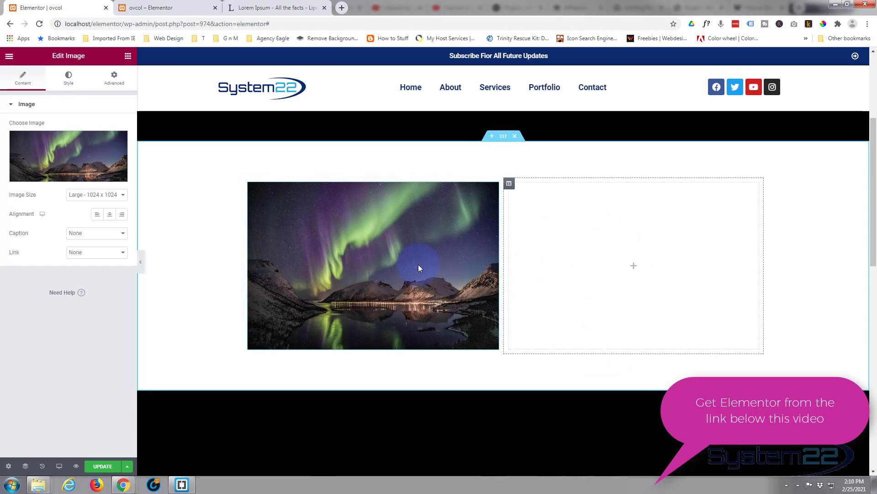
left_click(300, 257)
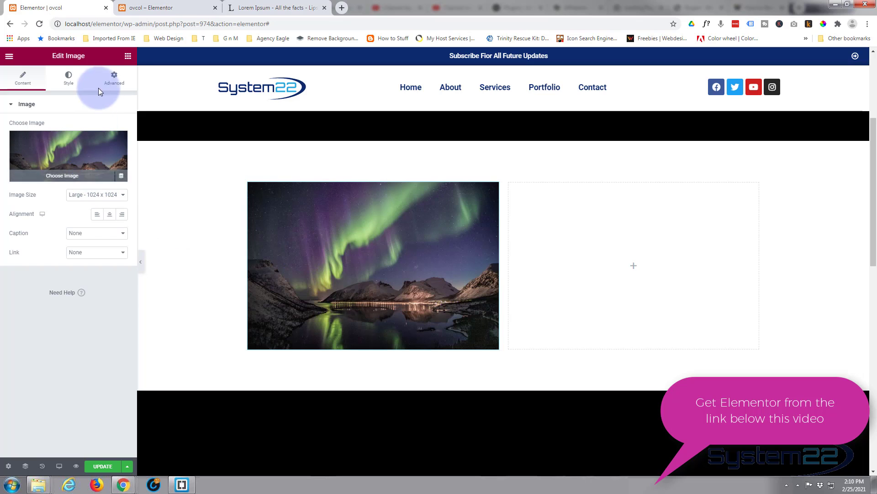
Add a Text Editor widget to the right column and copy two Lorem Ipsum paragraphs from lipsum.com.
left_click(128, 58)
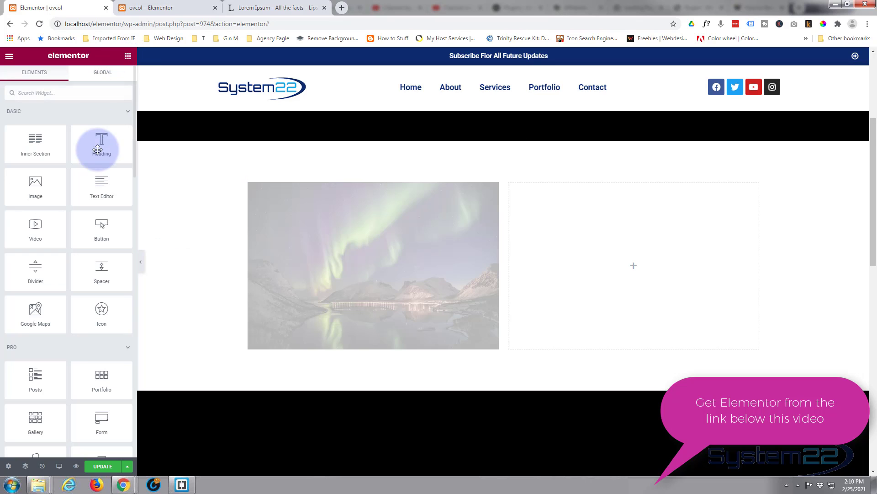
left_click_drag(102, 186, 621, 269)
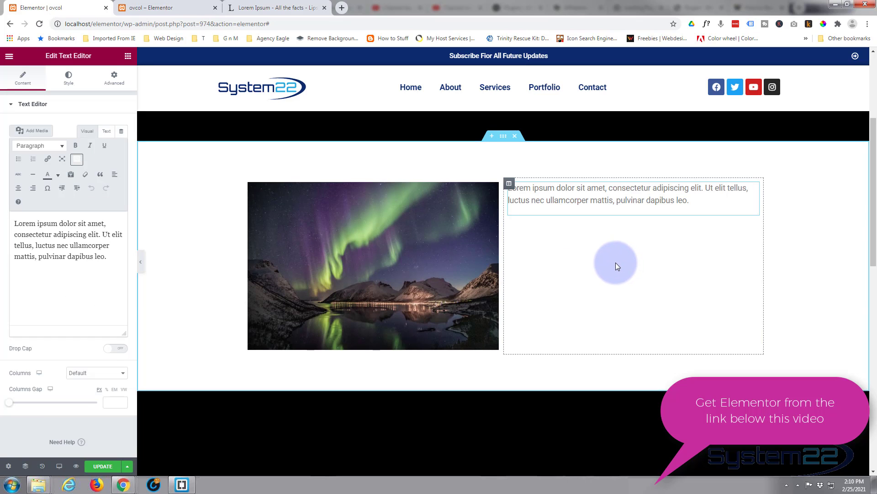
left_click(257, 7)
left_click(245, 286)
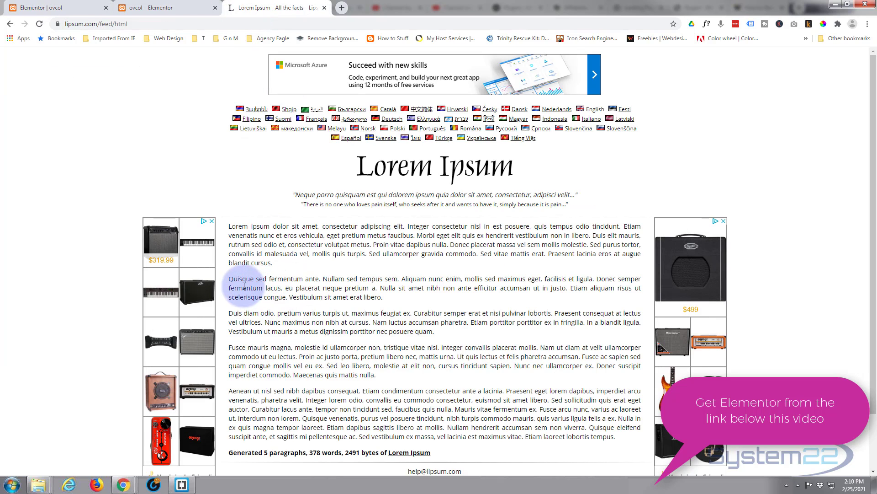
left_click_drag(229, 279, 445, 338)
key("ctrl+c")
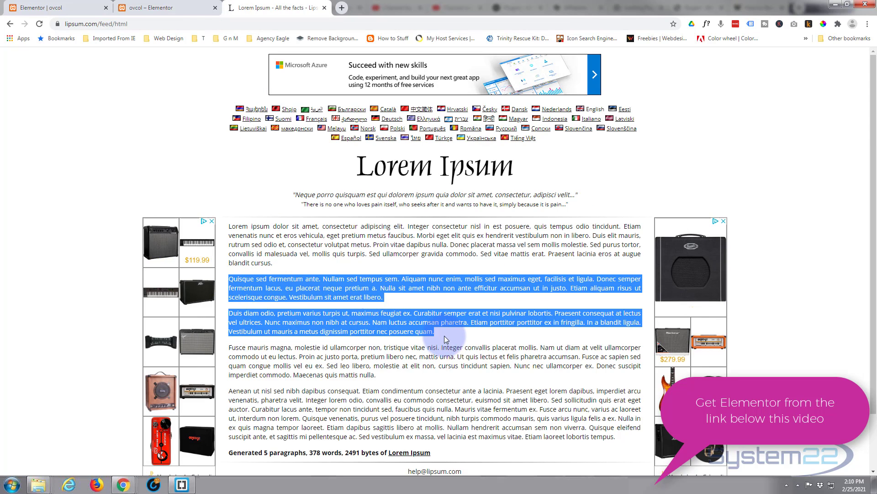
Paste the copied 'Quisque sed fermentum ante' paragraphs over the widget's placeholder text.
left_click(154, 8)
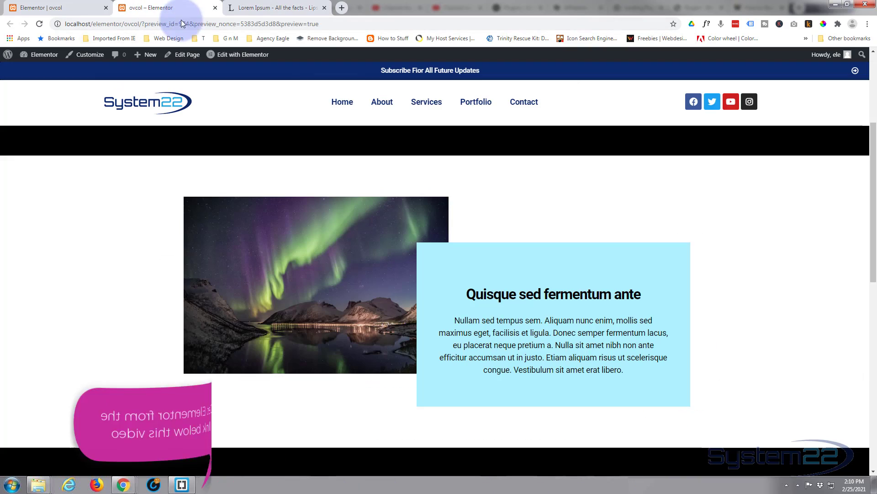
left_click(75, 8)
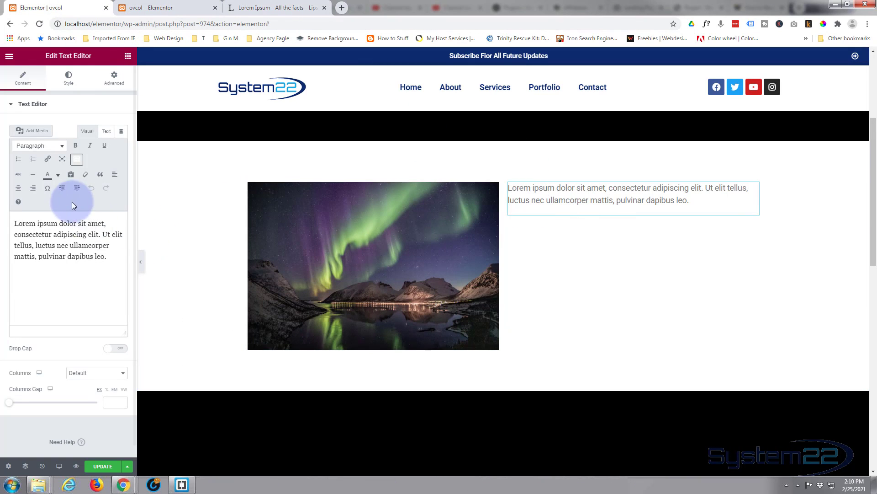
left_click_drag(110, 258, 12, 223)
key("ctrl+v")
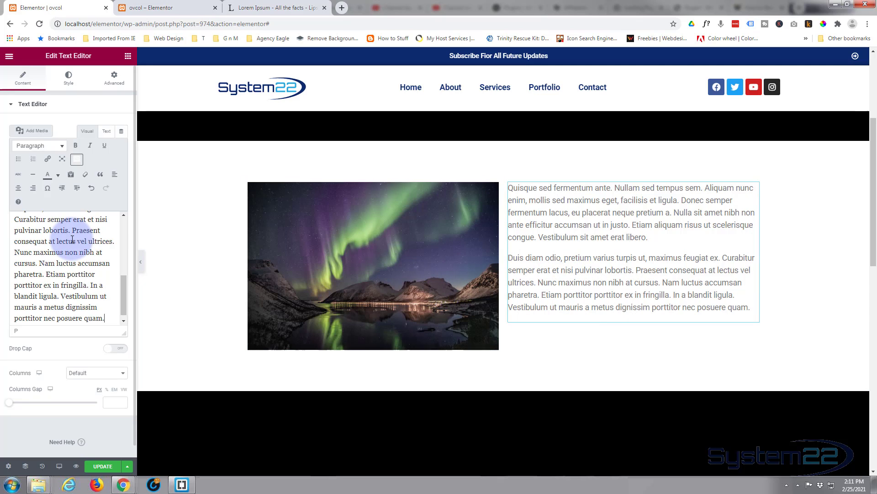
Make the paragraphs black (#000000) and centre-aligned.
left_click(68, 82)
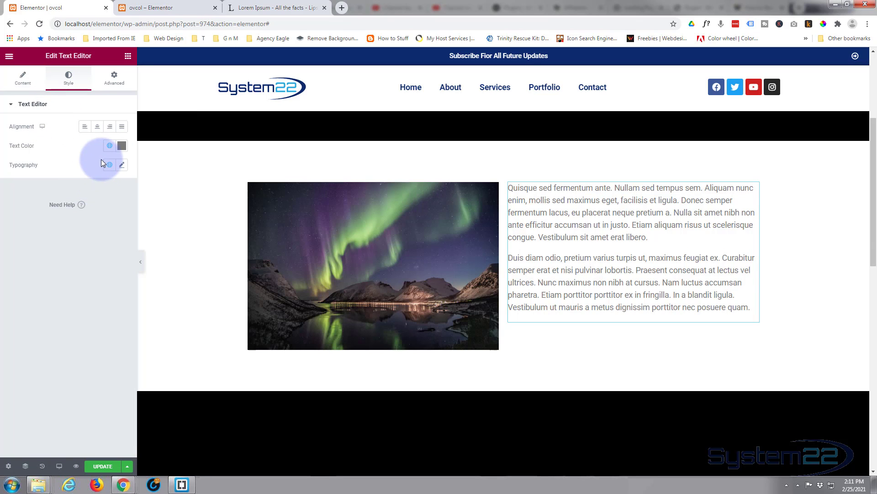
left_click(122, 146)
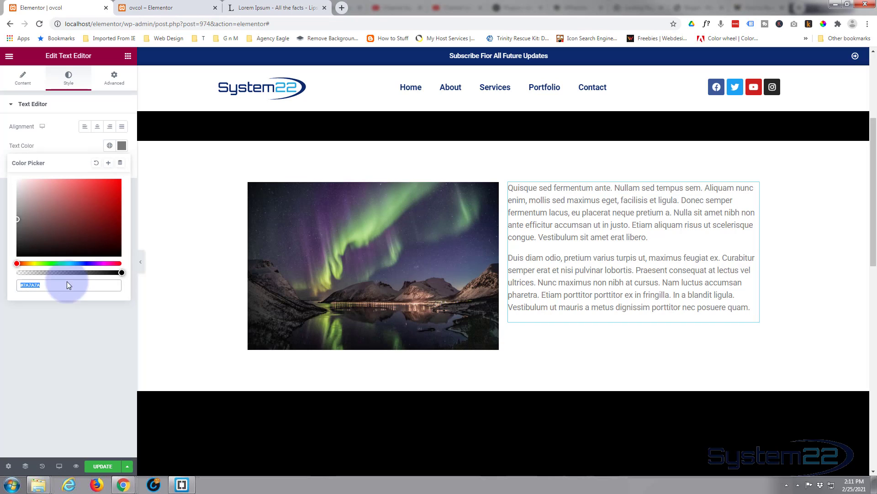
left_click_drag(21, 243, 17, 258)
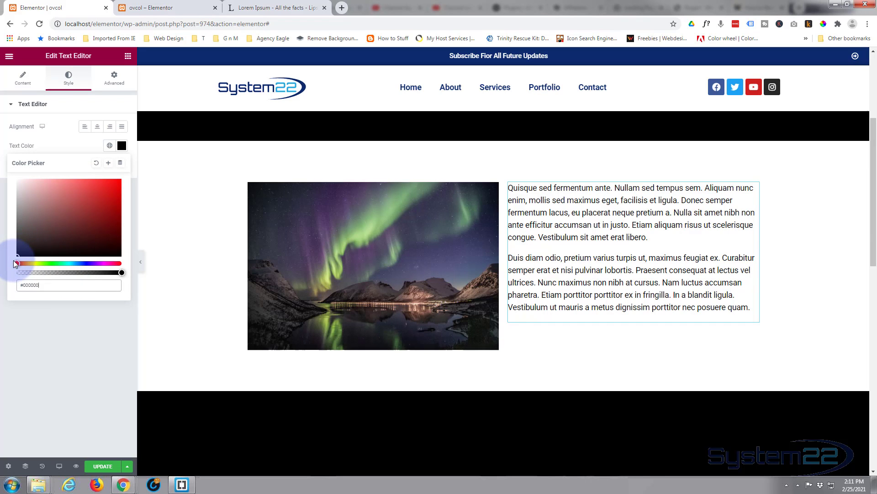
left_click(64, 140)
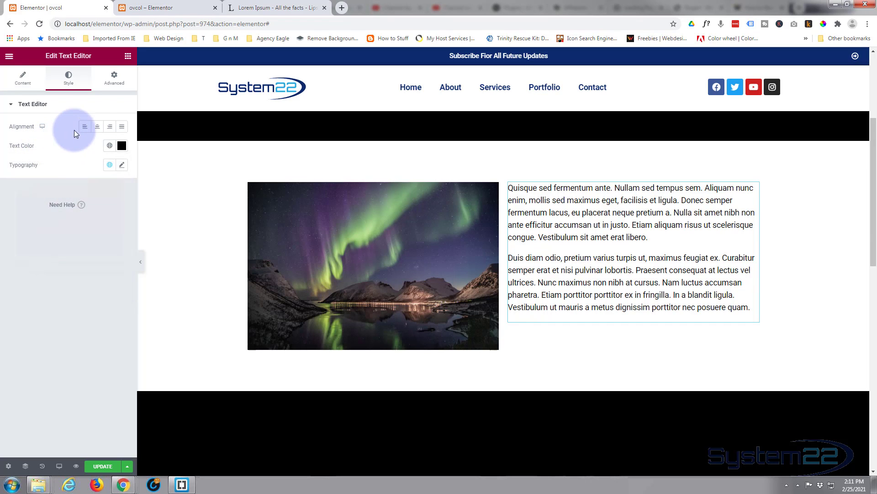
left_click(98, 128)
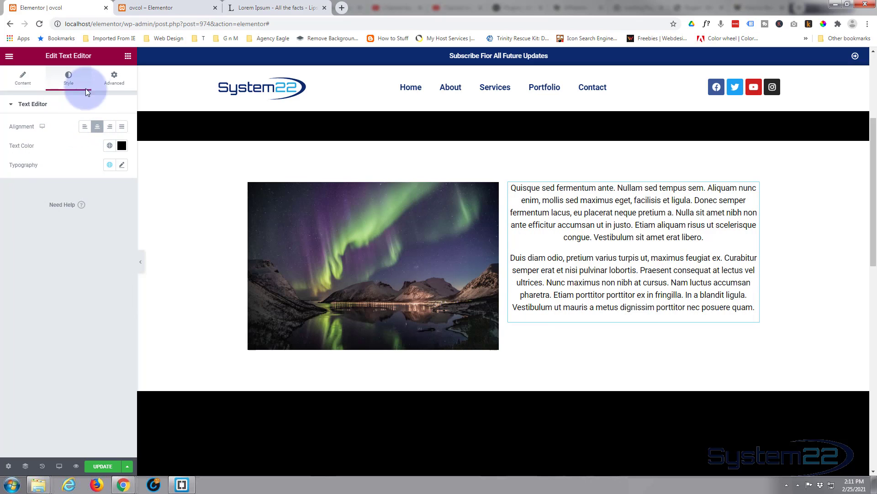
Set the text widget's linked padding to 50 px on every side.
left_click(110, 81)
left_click(23, 172)
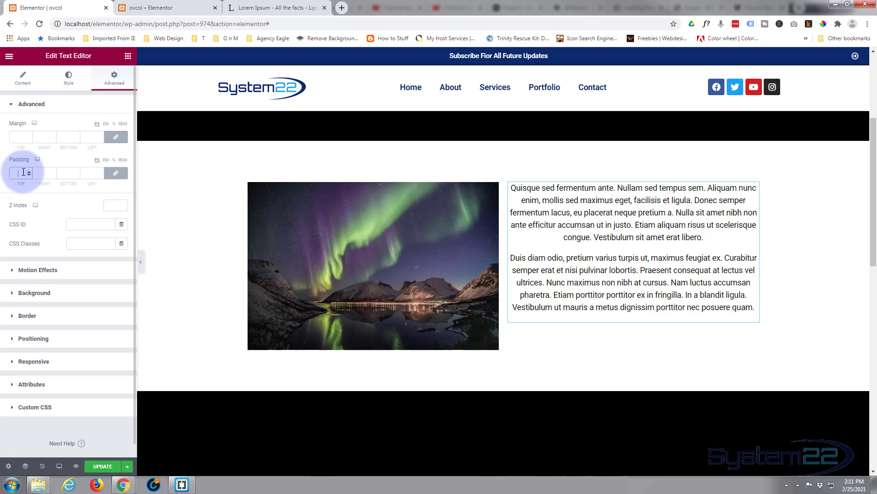
type("50")
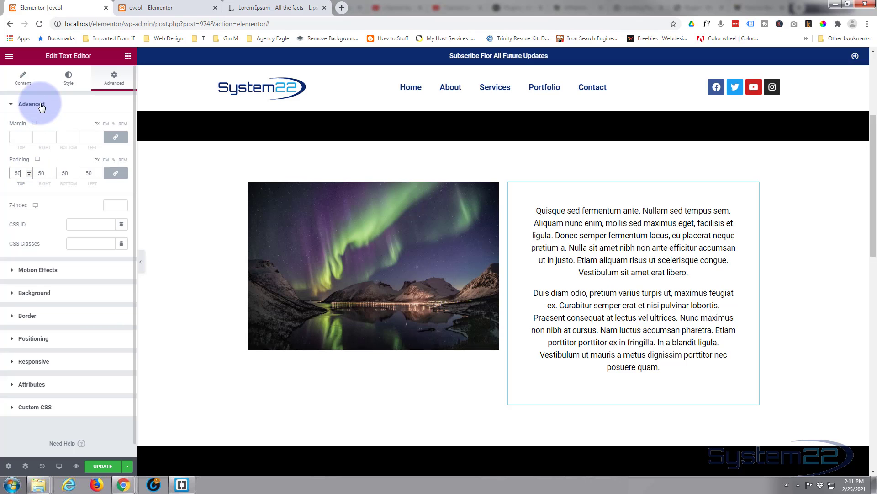
Give the text box a classic light blue #B4E0FF background.
left_click(13, 297)
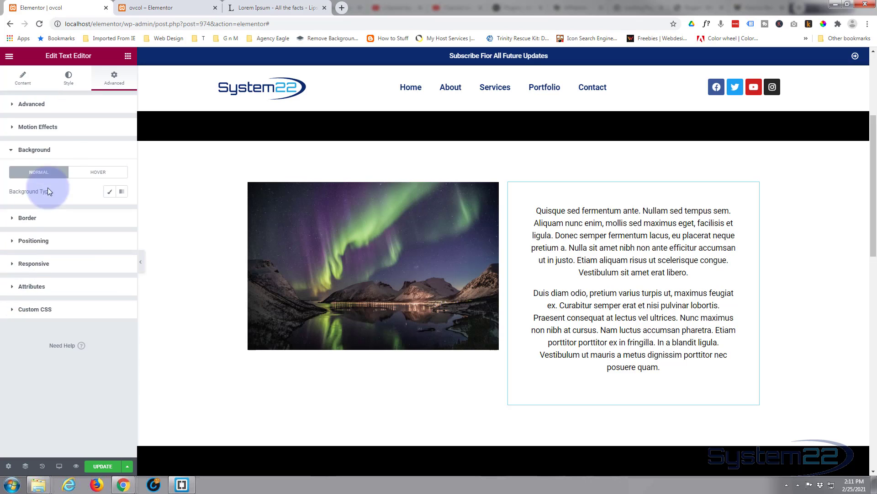
left_click(112, 193)
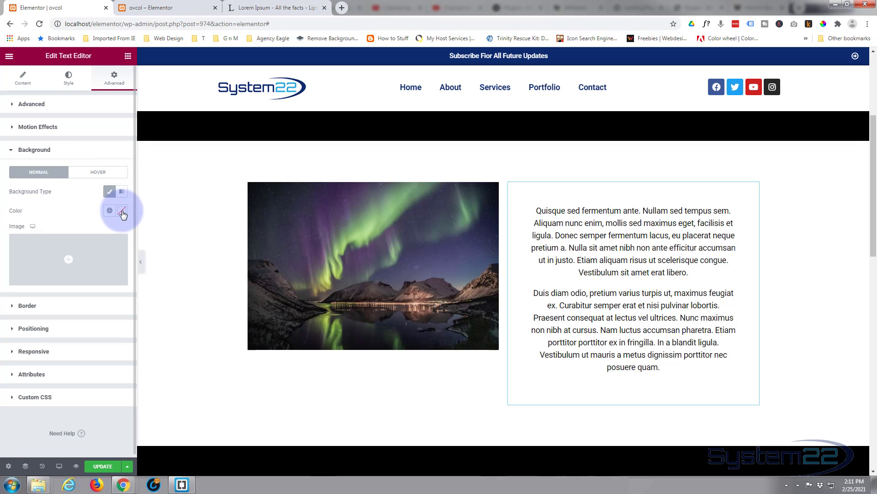
left_click(122, 214)
left_click(69, 320)
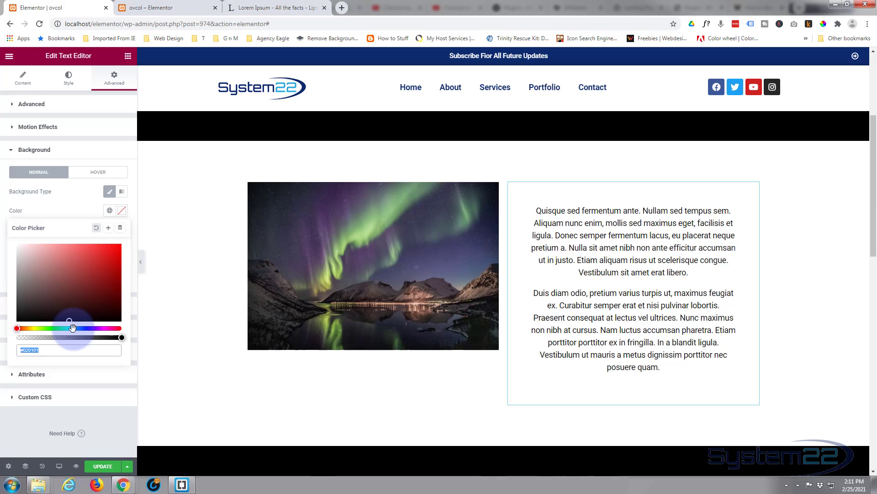
left_click(73, 328)
left_click(57, 246)
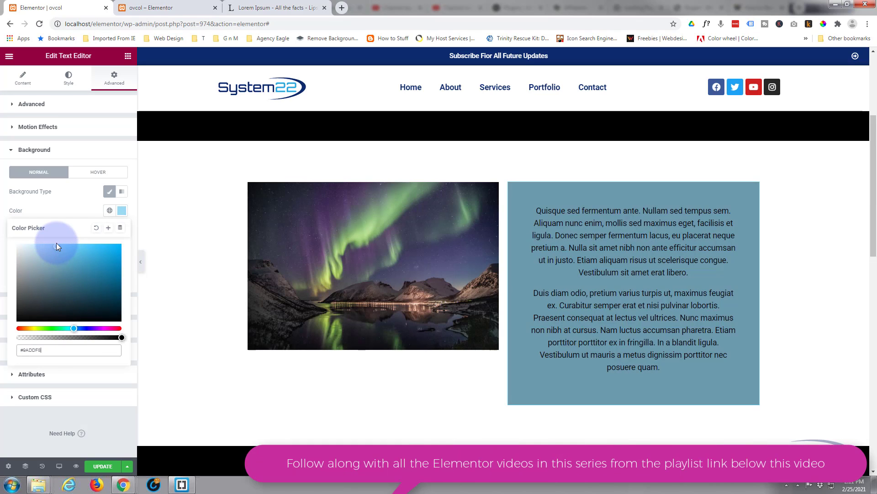
left_click(47, 243)
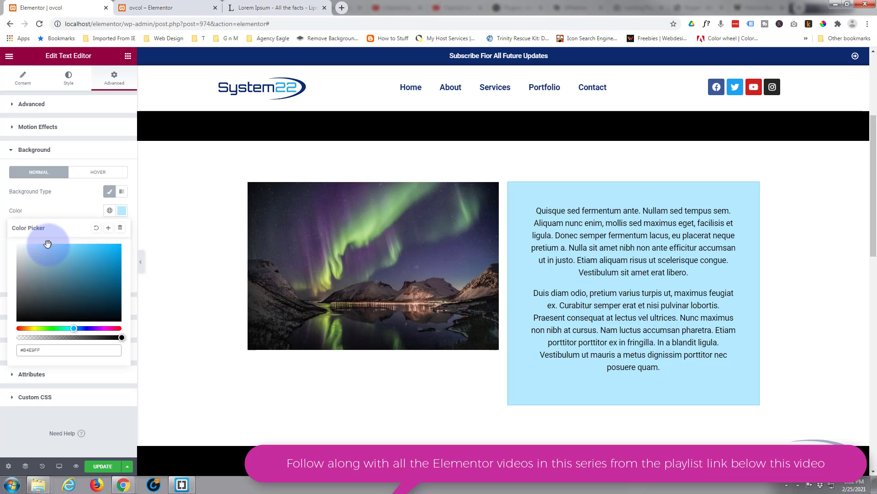
Delete the second paragraph from the text box.
left_click(20, 87)
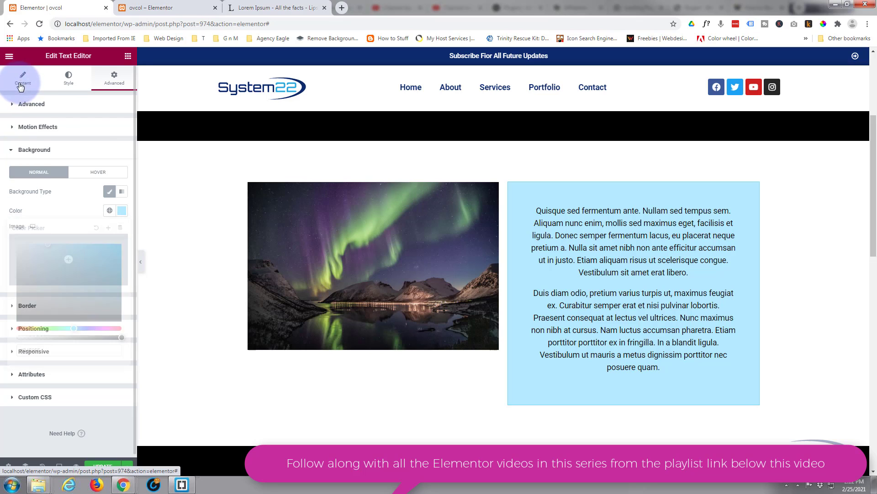
scroll(9, 230, "down", 3)
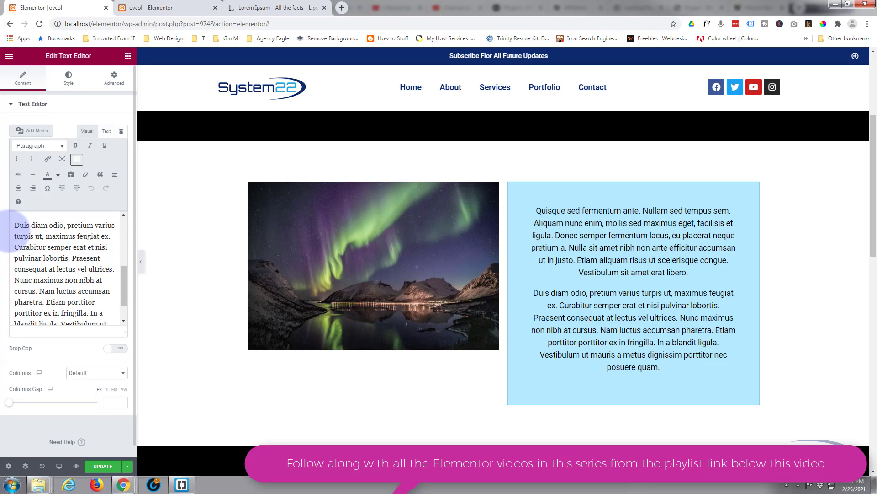
left_click_drag(9, 231, 136, 344)
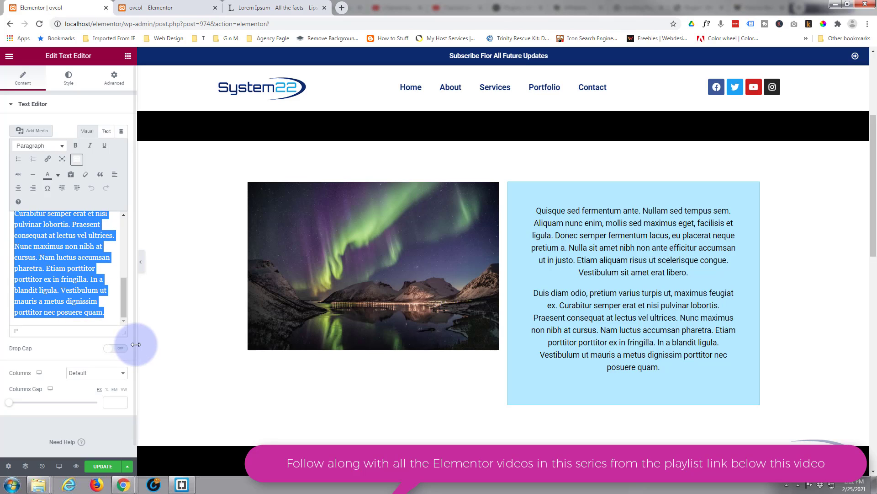
key("Delete")
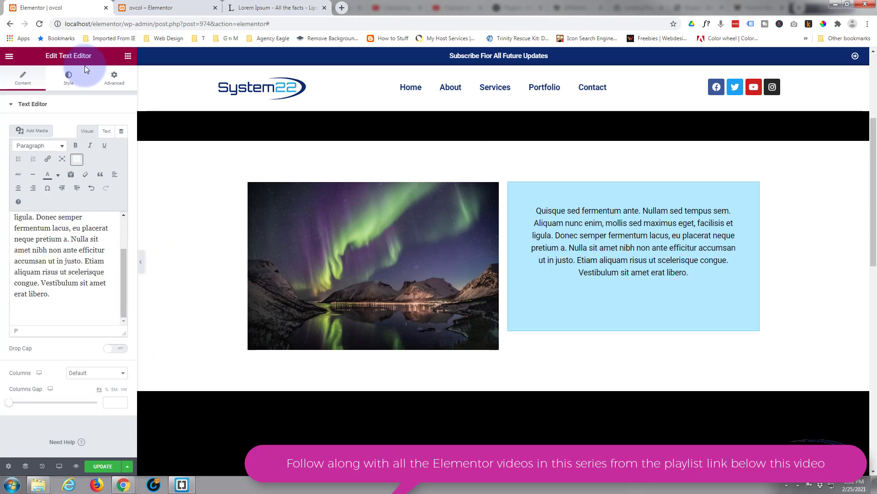
Raise the text box's linked padding from 50 to 60.
left_click(114, 77)
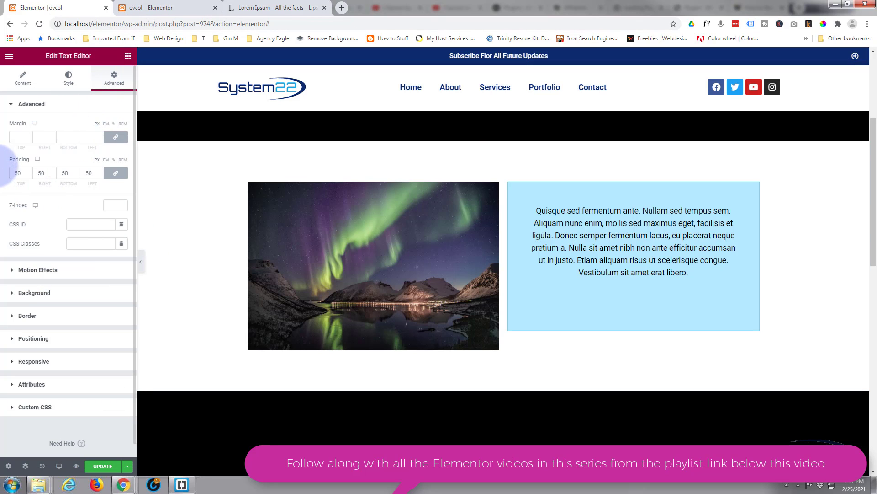
left_click(16, 173)
left_click_drag(18, 172, 14, 172)
type("60")
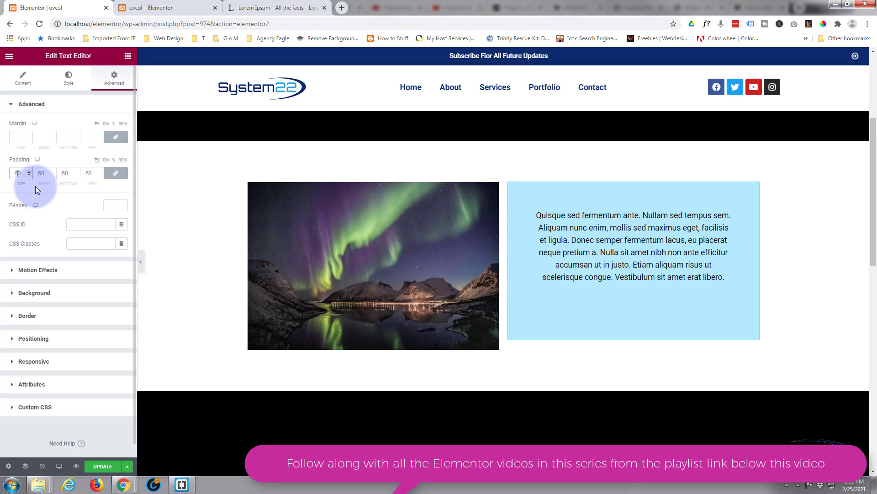
Unlink the text box's margins and set the top margin to 100 px.
left_click(117, 138)
left_click(40, 136)
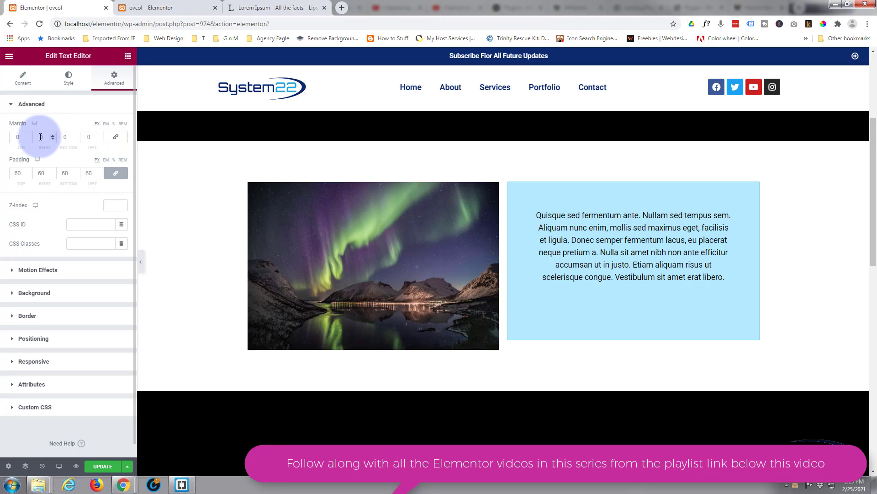
left_click(17, 136)
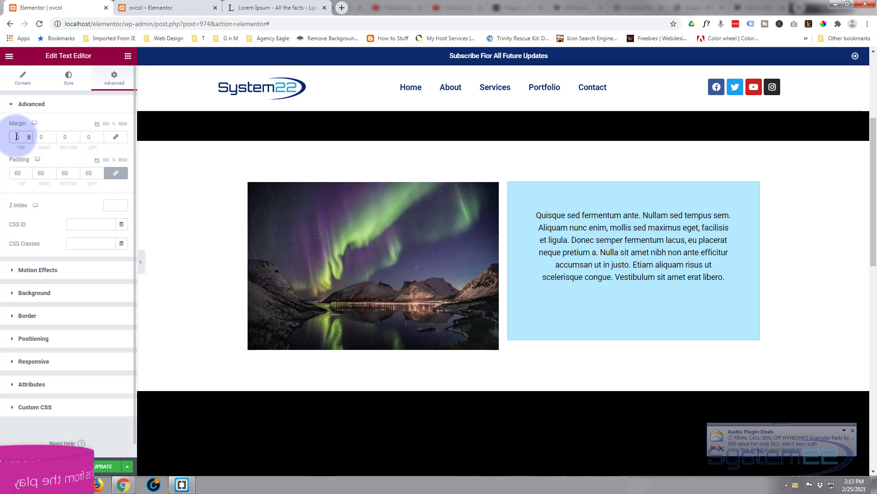
type("10")
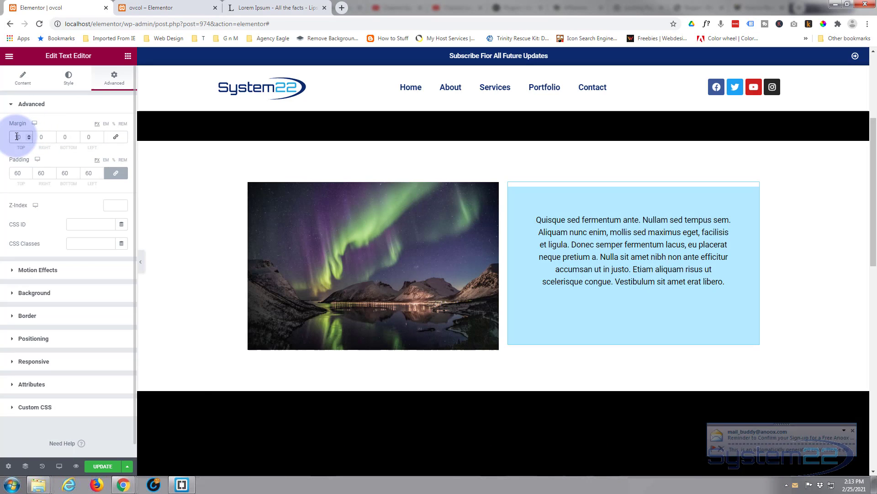
type("0")
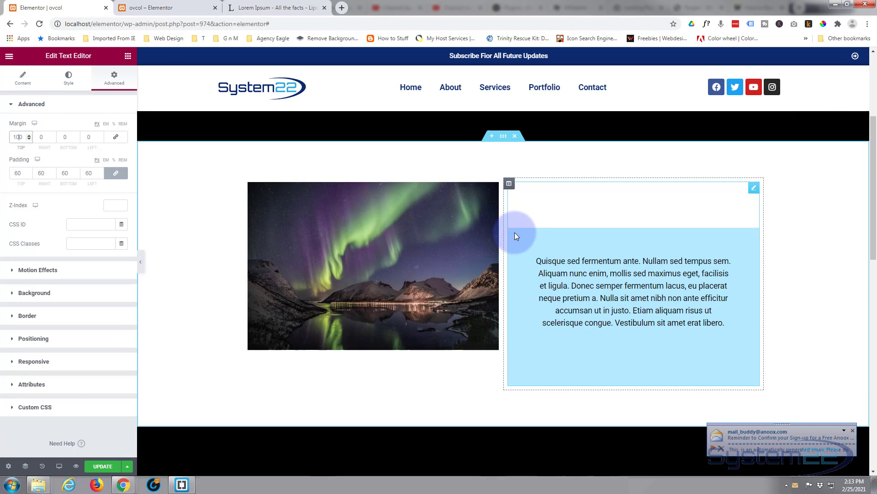
left_click(476, 234)
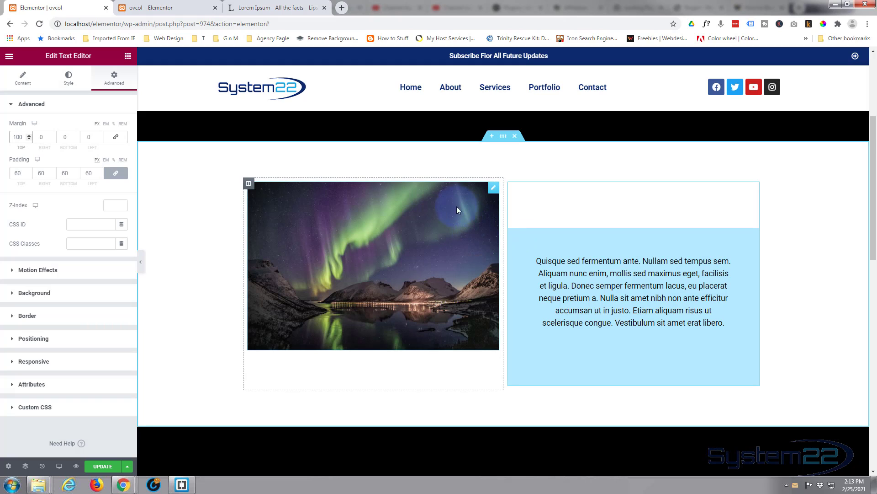
left_click(588, 208)
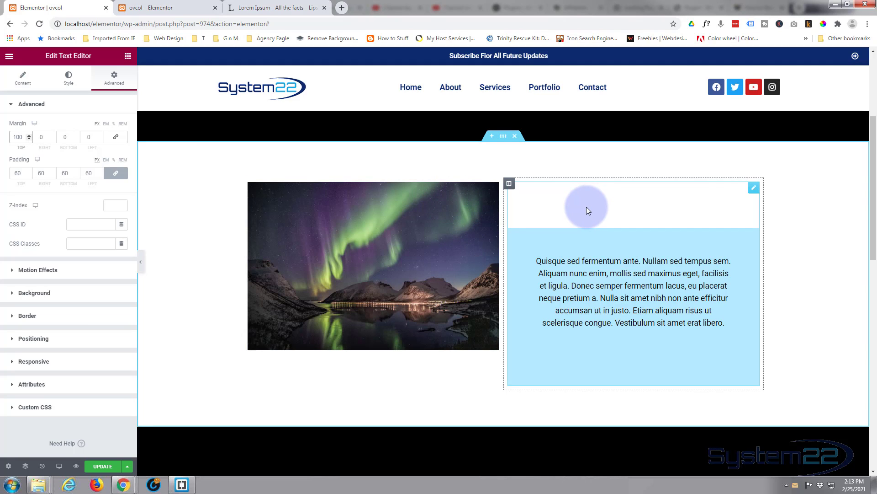
left_click(168, 188)
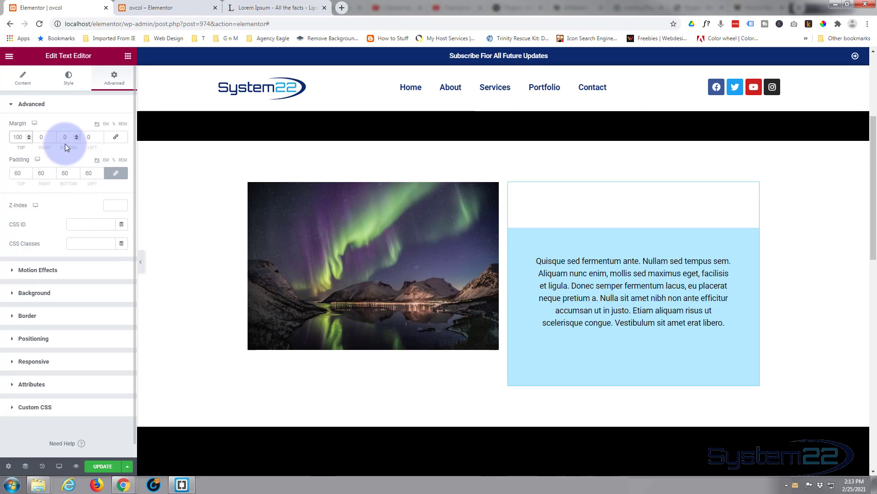
left_click(512, 276)
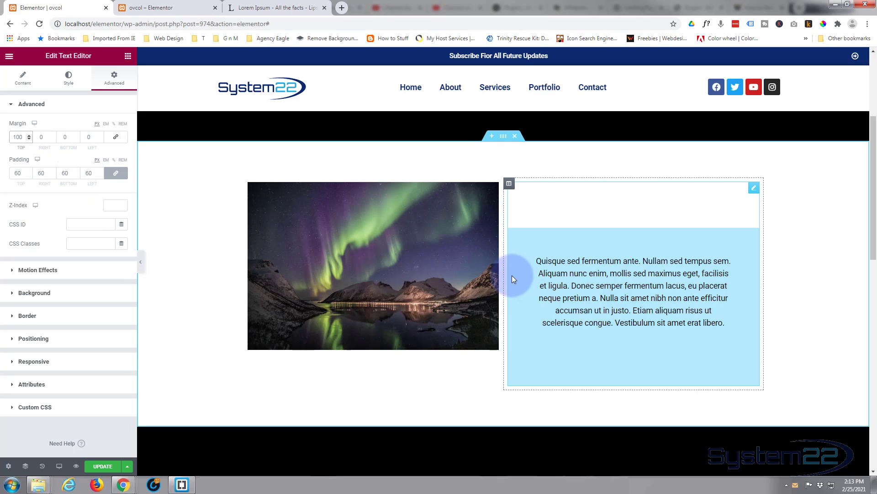
Set the text box's left margin to -50 px so it overlaps the aurora image.
left_click(99, 140)
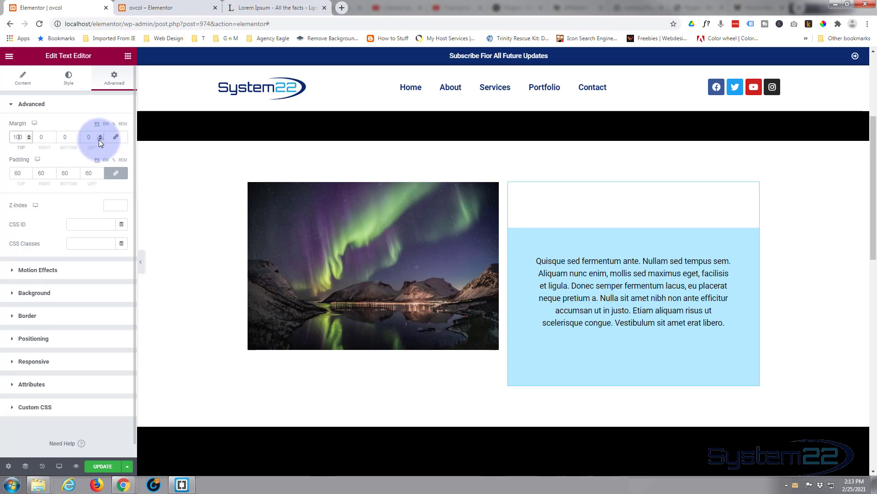
left_click(98, 139)
left_click(98, 139)
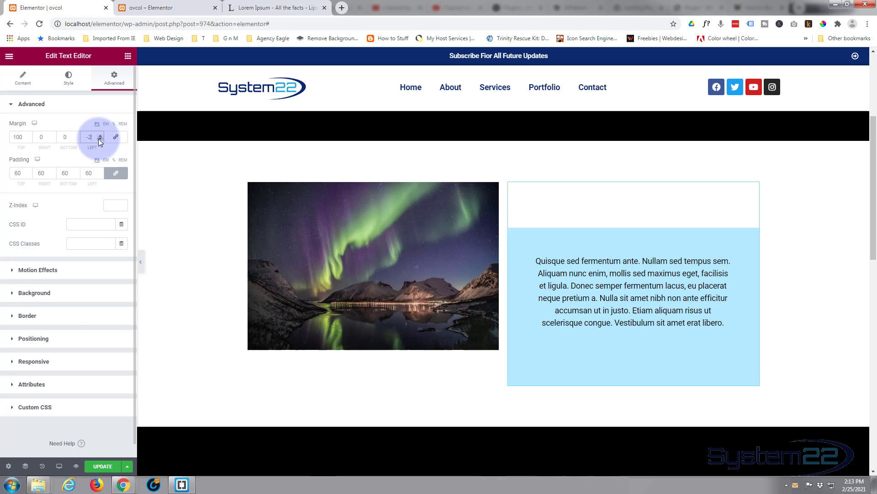
left_click(98, 139)
left_click(98, 139)
left_click(99, 138)
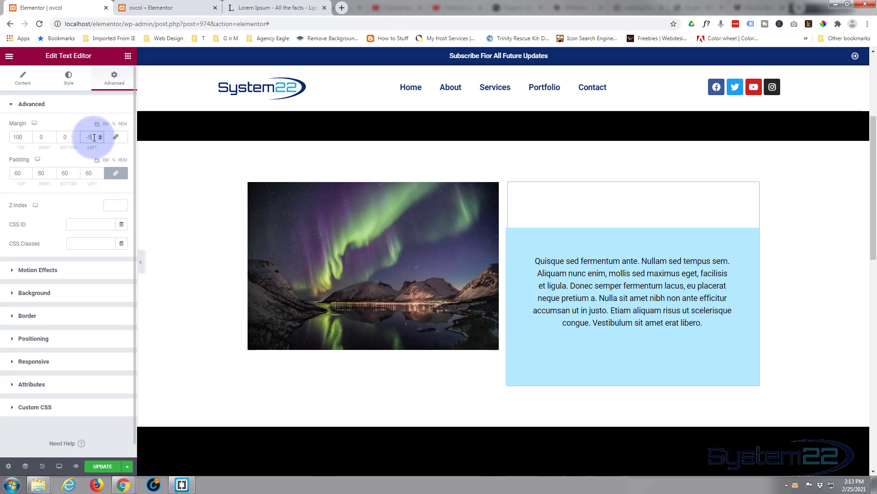
type("0")
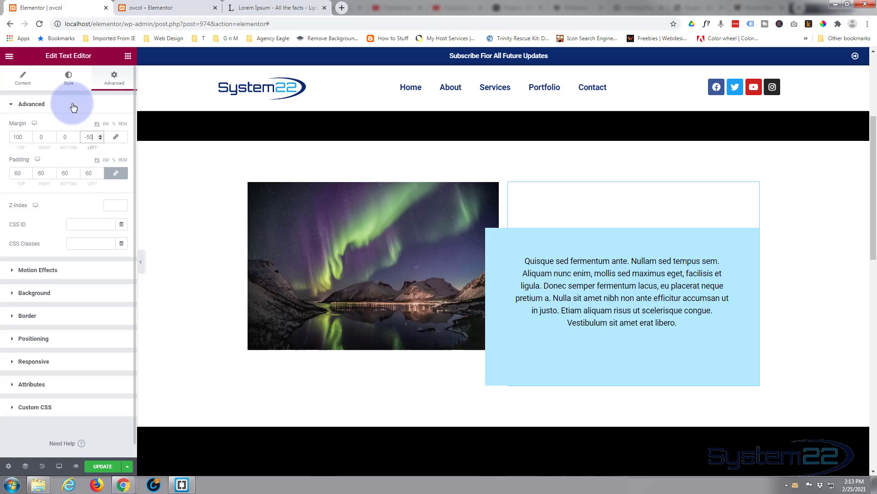
Select the aurora image, reset its margins to 0 and unlink them.
left_click(415, 274)
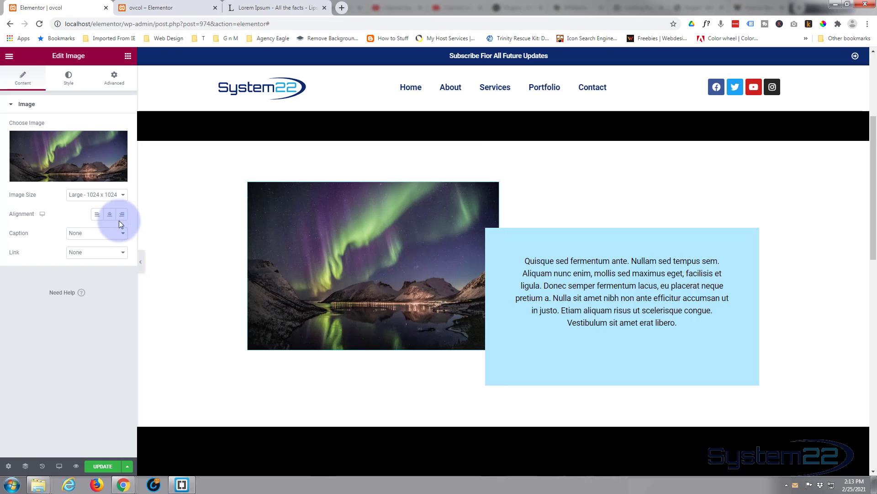
left_click(114, 78)
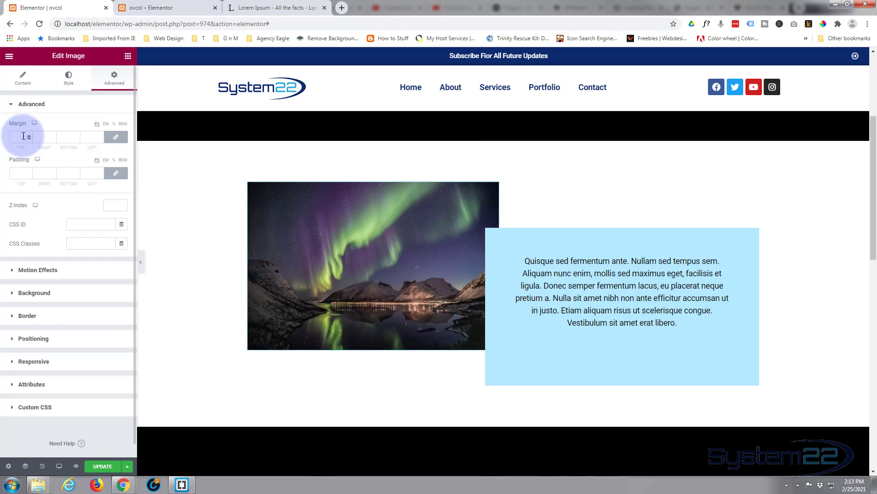
left_click(53, 139)
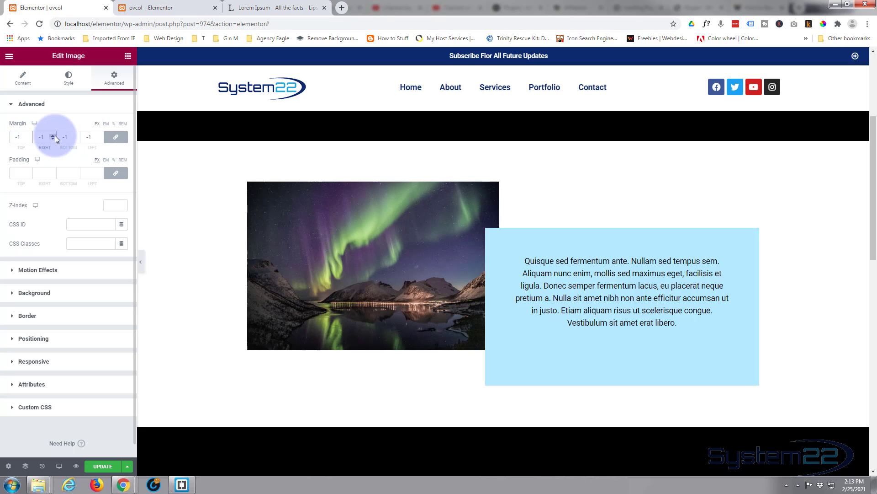
left_click(52, 134)
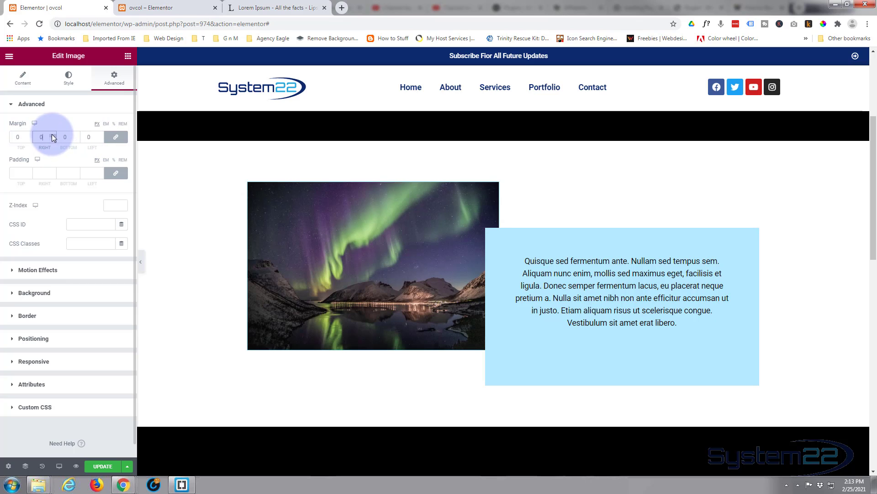
left_click(117, 137)
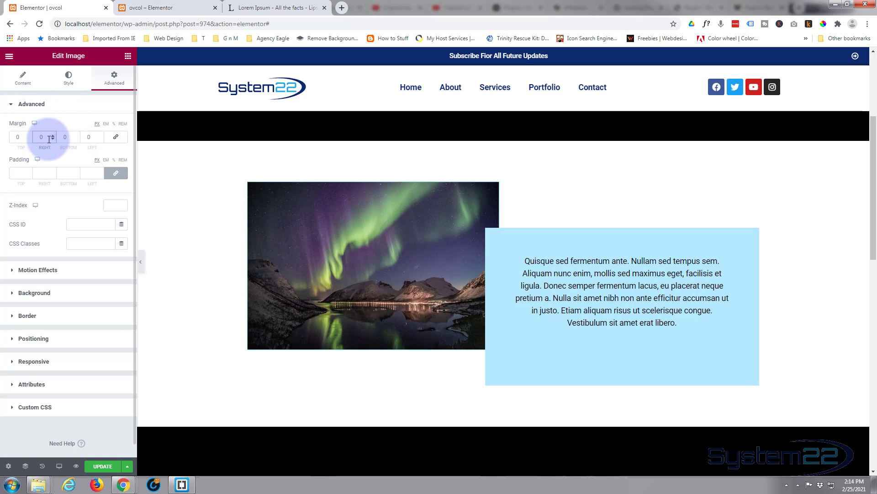
Set the image's right margin to -50 and its left margin to 50.
left_click(52, 138)
left_click(53, 139)
left_click(52, 139)
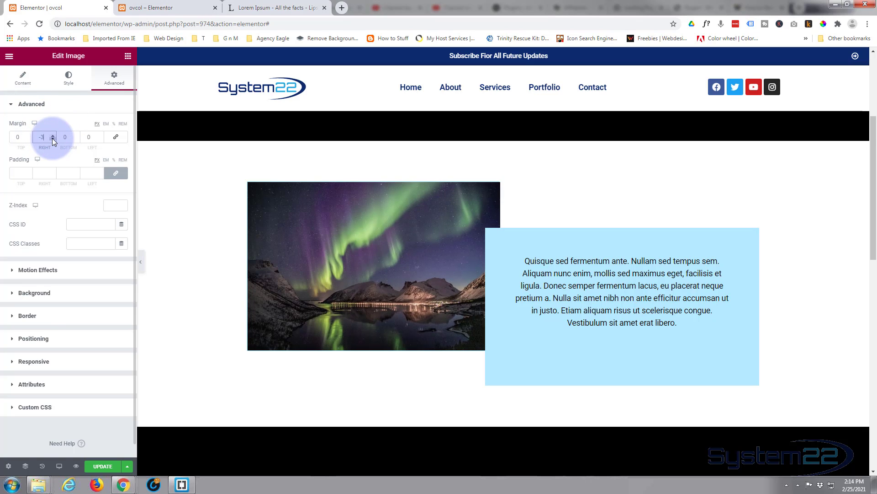
left_click(52, 139)
left_click(52, 138)
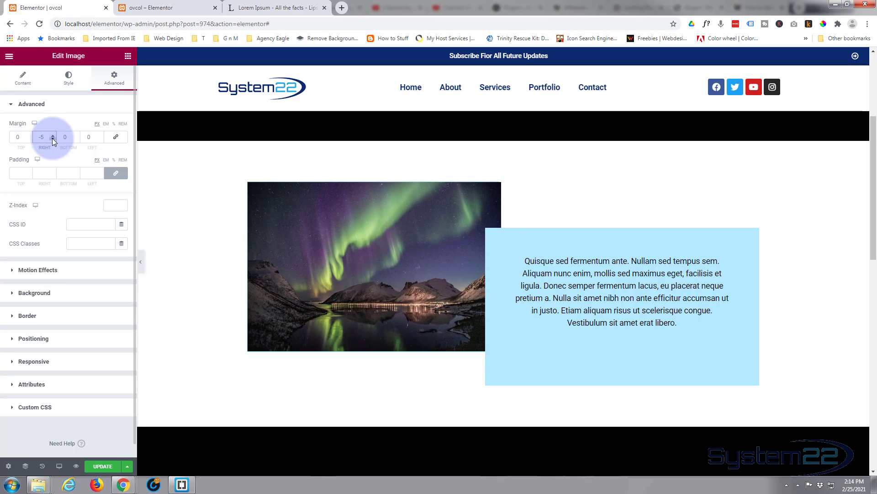
type("0")
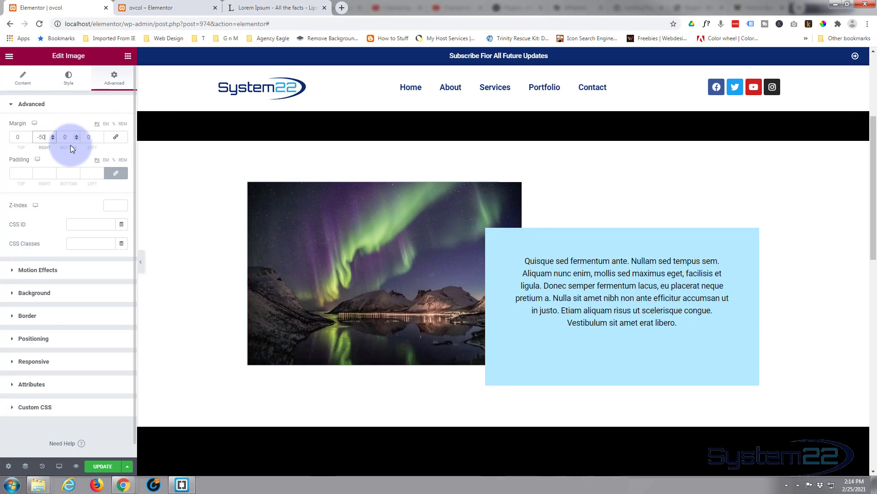
left_click(86, 136)
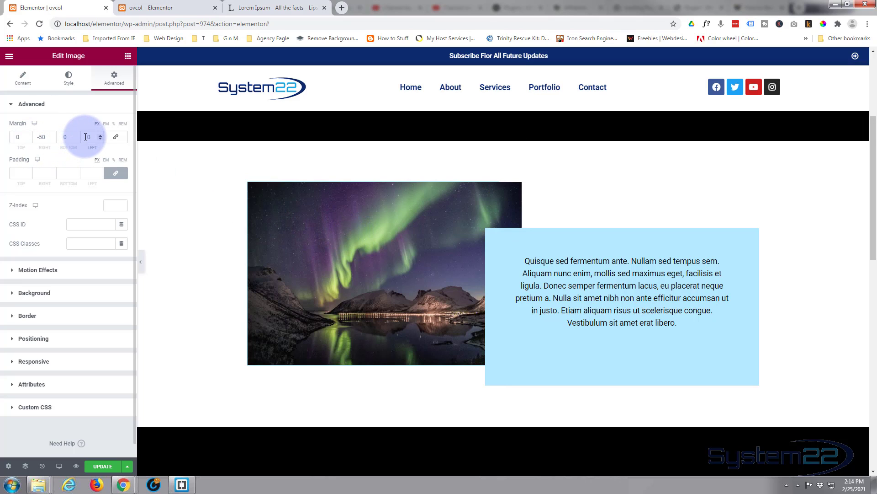
type("50")
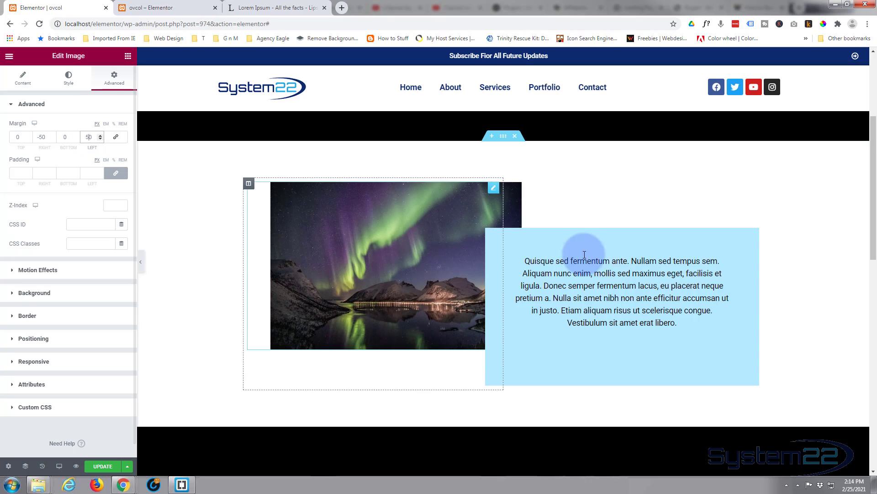
Set the text box's right margin to 50.
left_click(747, 240)
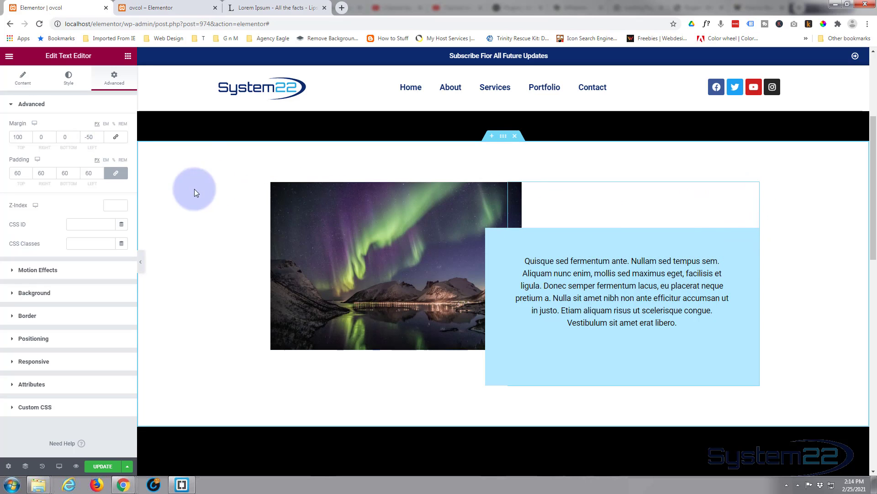
left_click(41, 136)
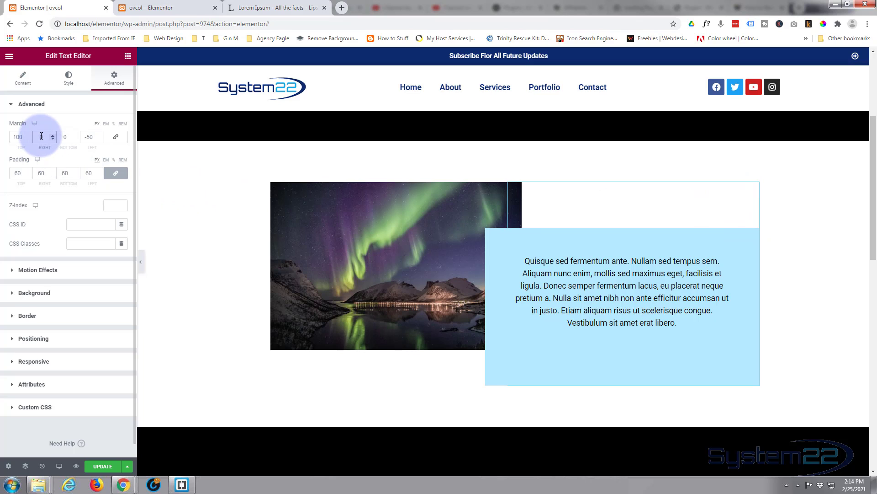
type("50")
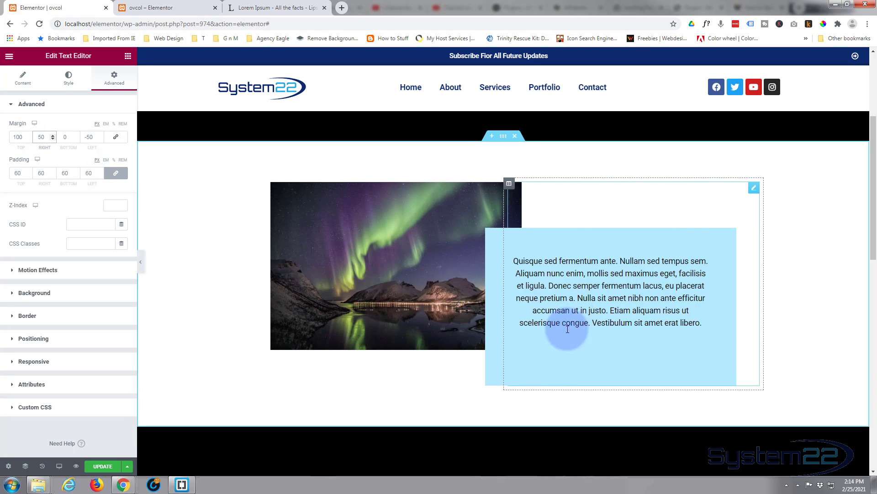
Split 'Quisque sed fermentum ante' into its own line and format it as Heading 5.
left_click(22, 79)
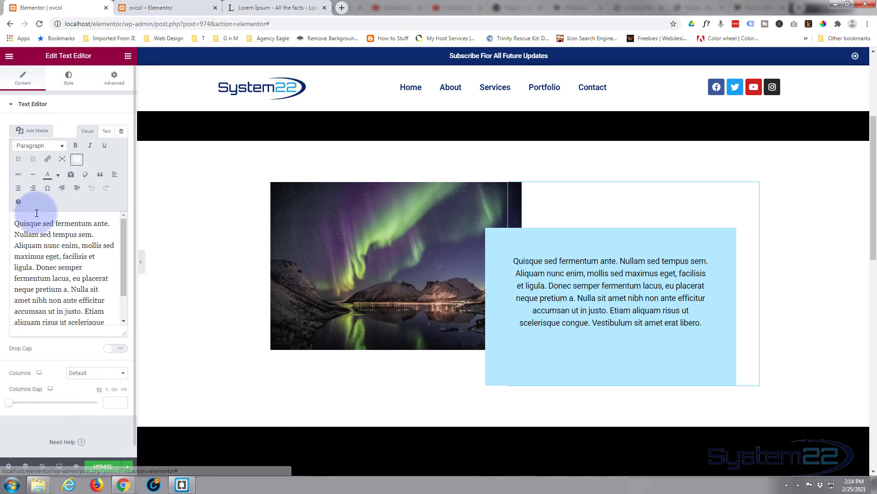
left_click(110, 223)
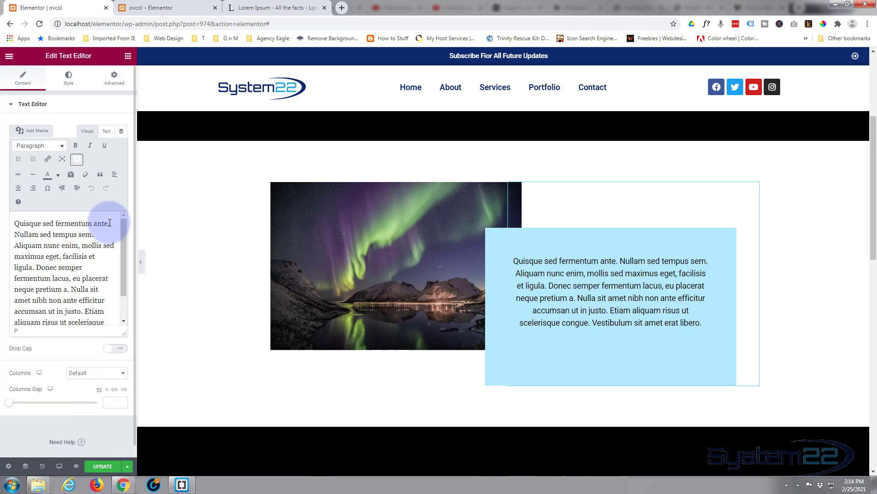
key("BackSpace")
key("Return")
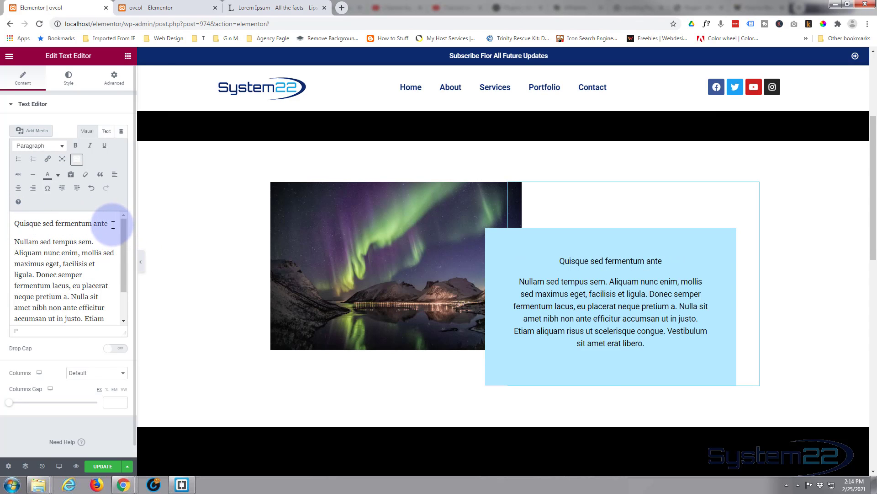
left_click_drag(110, 224, 10, 222)
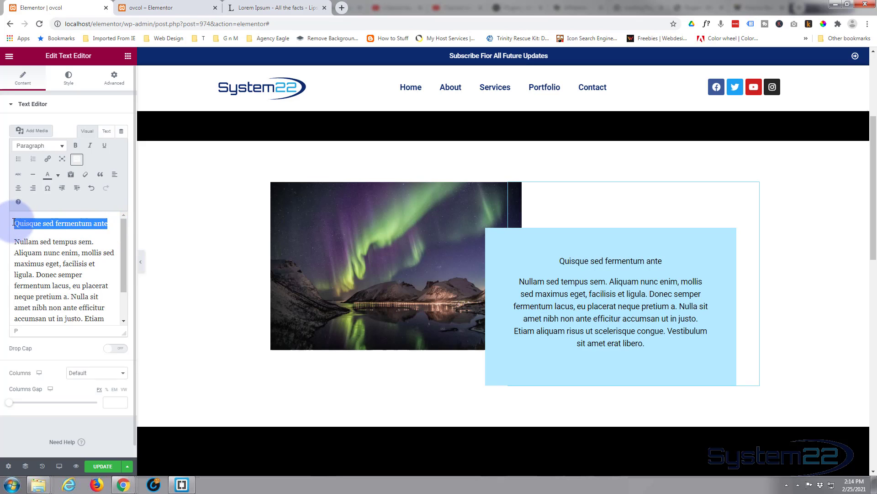
left_click(38, 147)
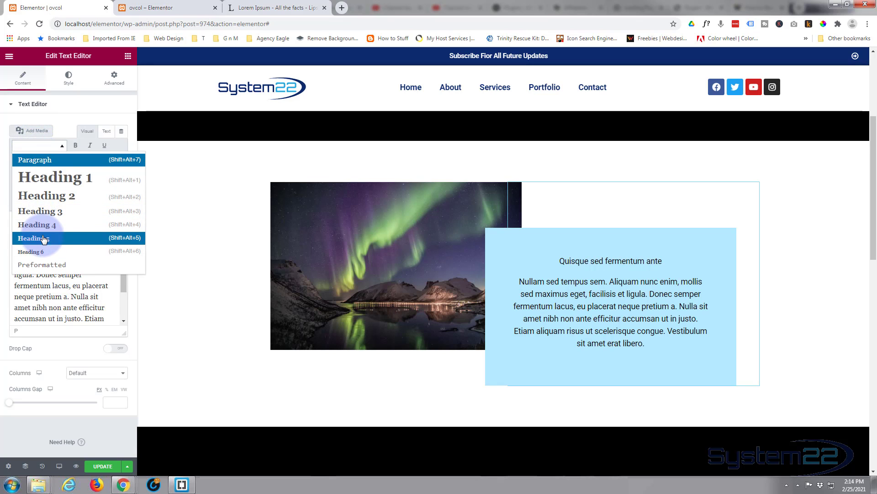
left_click(43, 238)
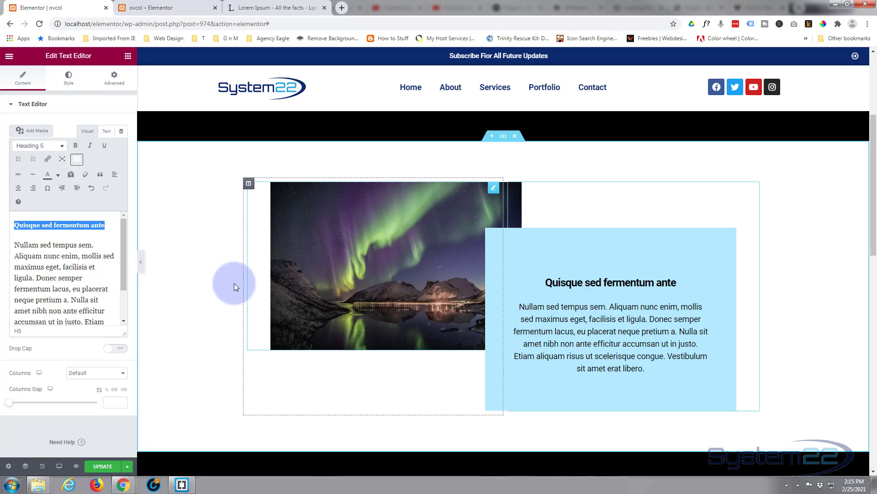
scroll(233, 255, "down", 2)
scroll(234, 256, "up", 1)
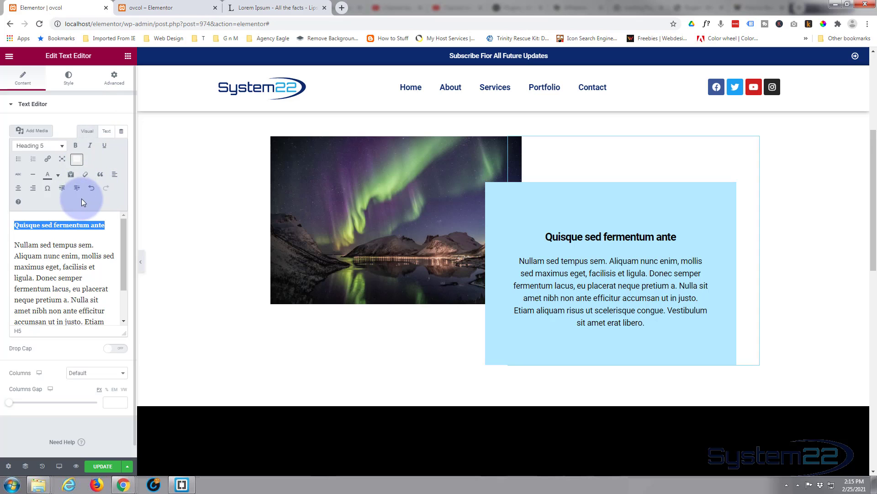
Switch the text box's margin settings to the tablet layout.
left_click(117, 82)
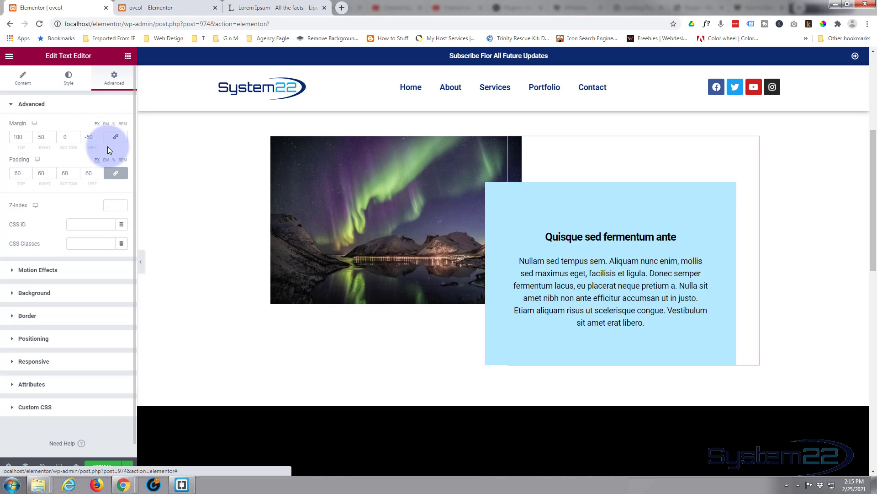
left_click(35, 134)
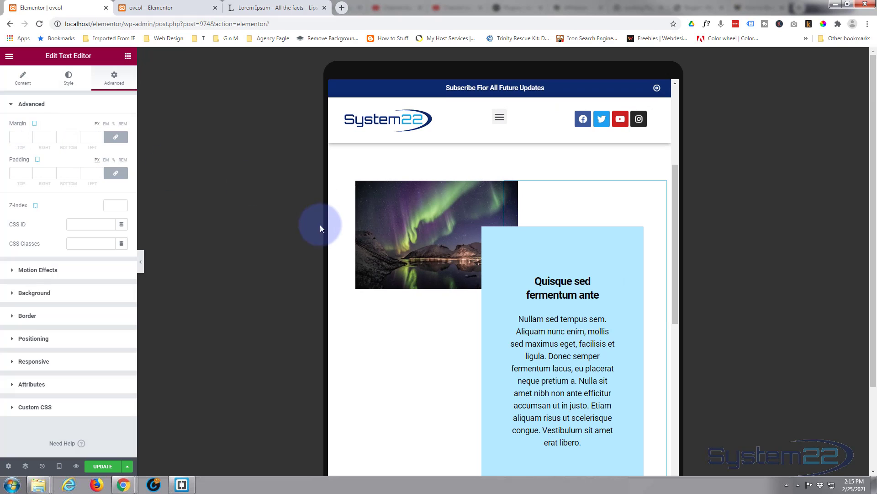
scroll(321, 225, "down", 2)
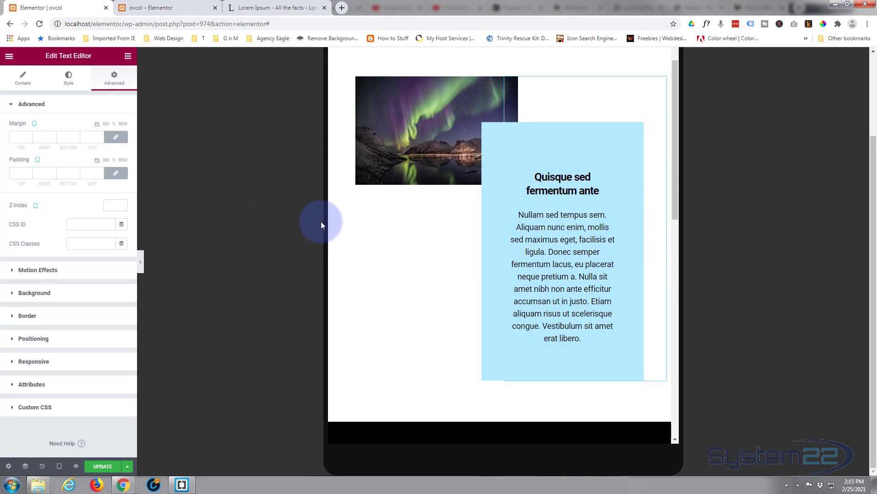
scroll(321, 225, "up", 1)
On tablet, zero the aurora image's margins, then set its right margin to -100.
left_click(336, 221)
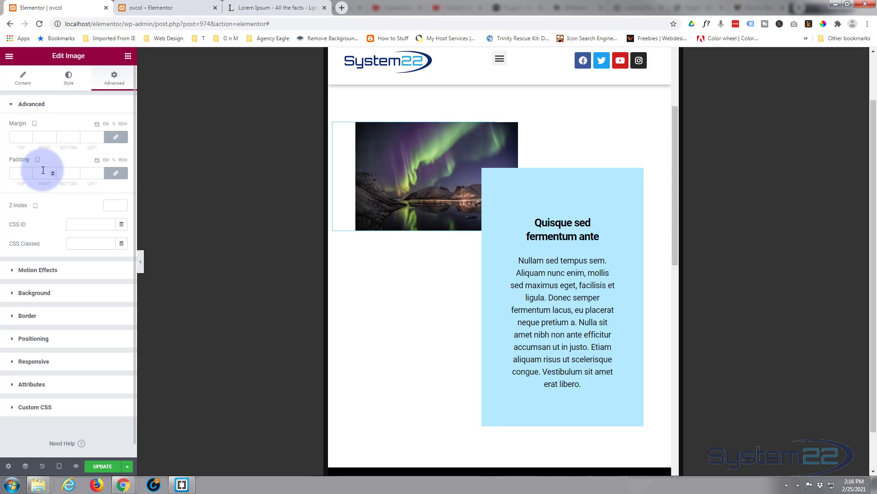
left_click(20, 138)
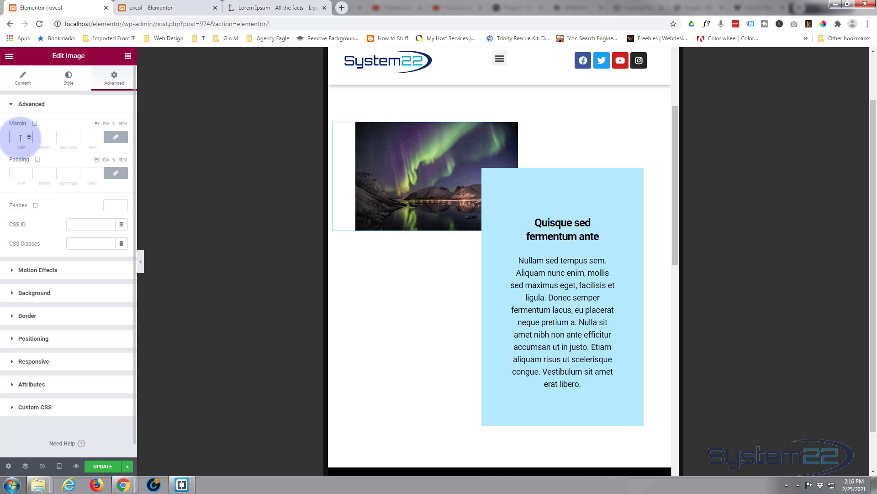
type("0")
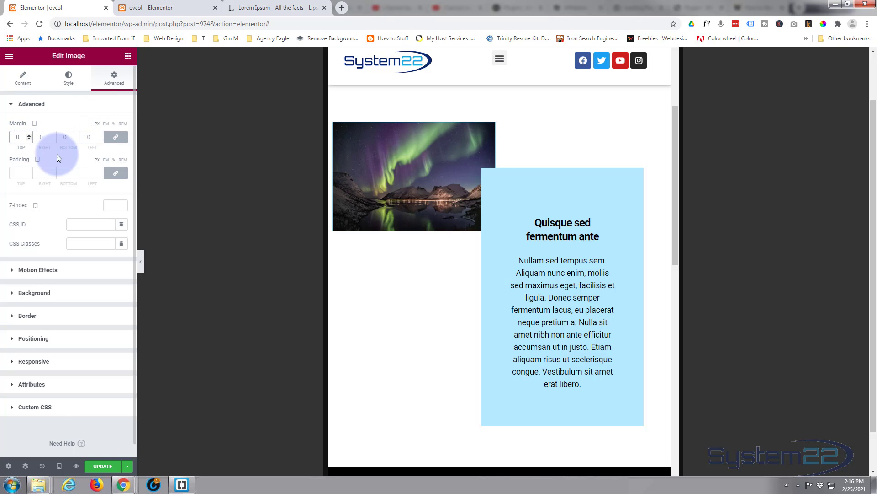
left_click(116, 137)
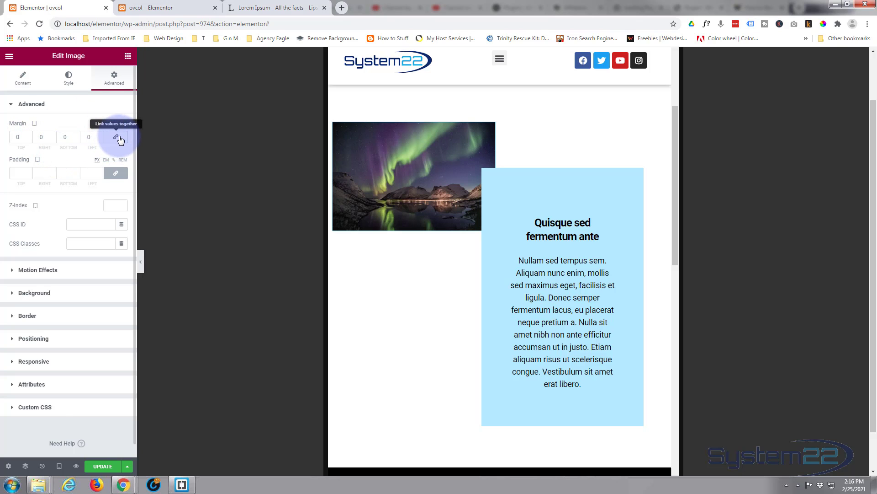
left_click(52, 139)
left_click(52, 139)
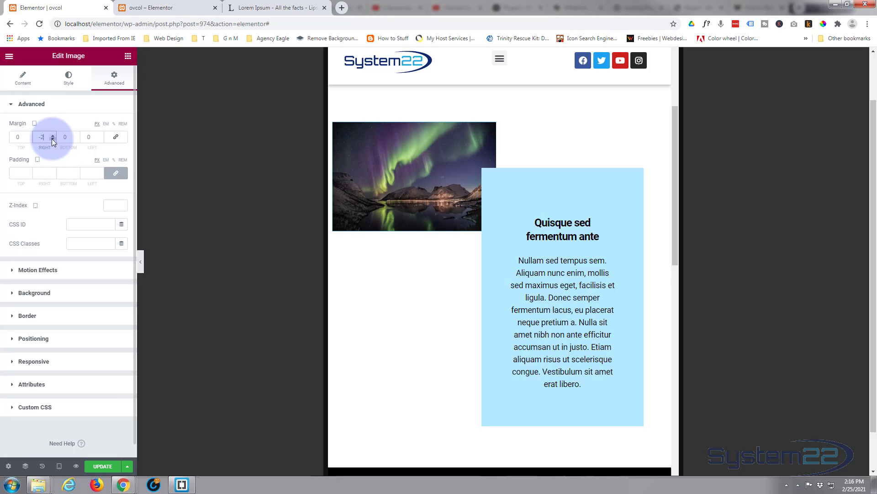
left_click(53, 139)
left_click(53, 139)
left_click(53, 138)
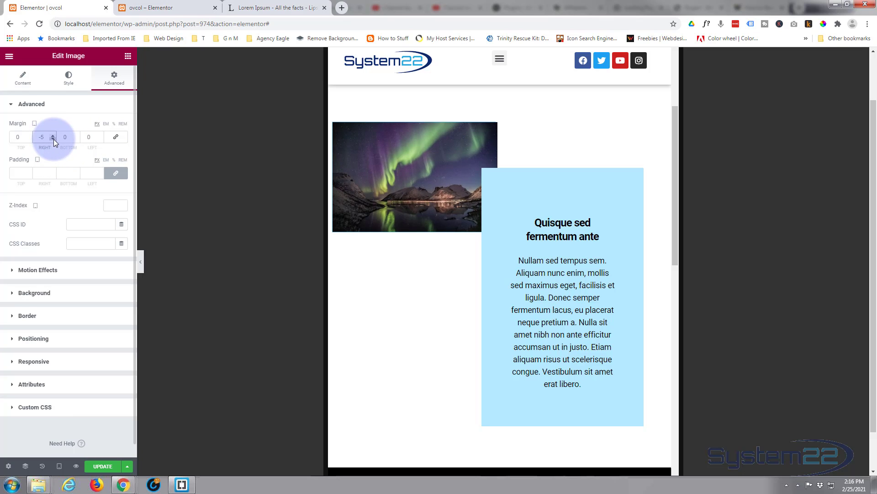
type("0")
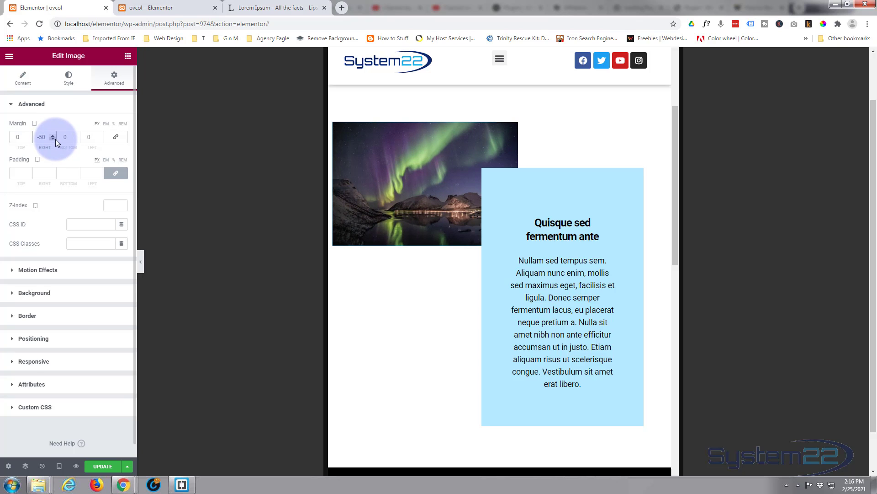
double_click(40, 137)
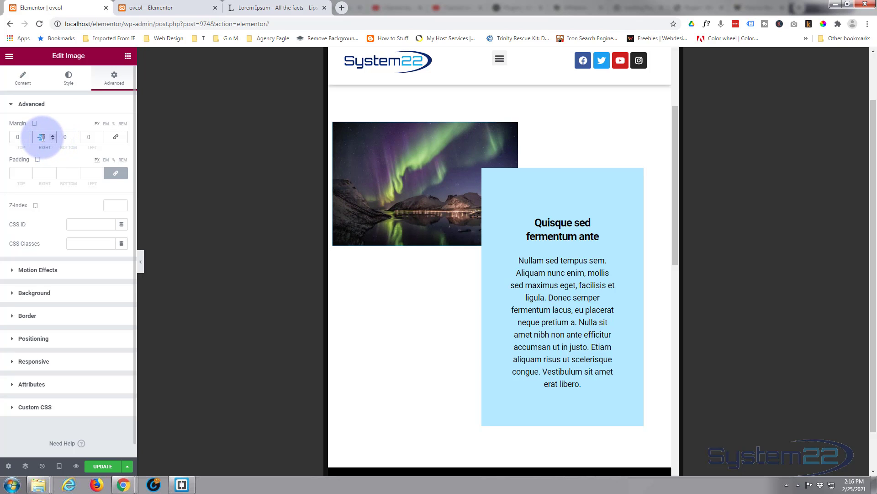
type("-100")
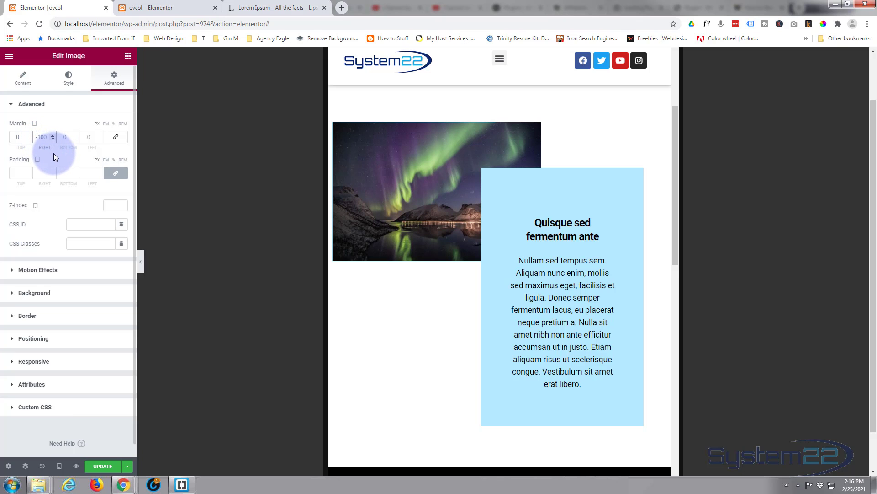
Set the text box's tablet margins to 0 so it sits beside the image.
left_click(544, 189)
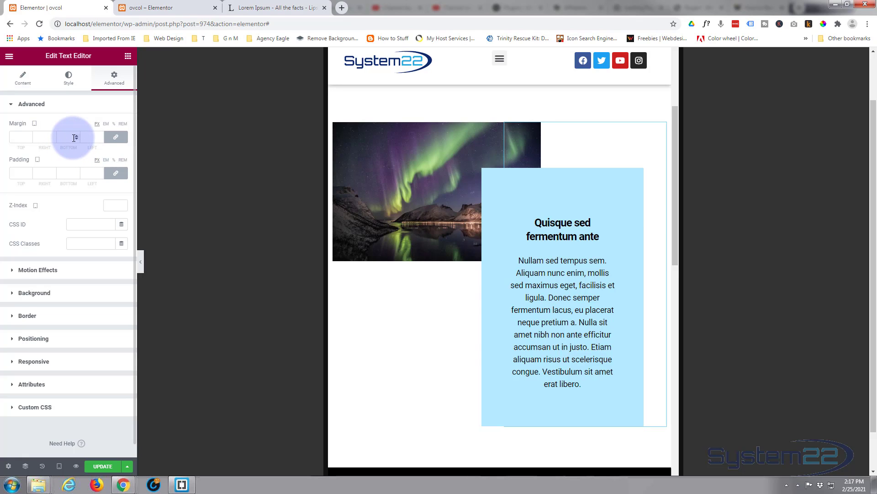
left_click(44, 137)
type("0")
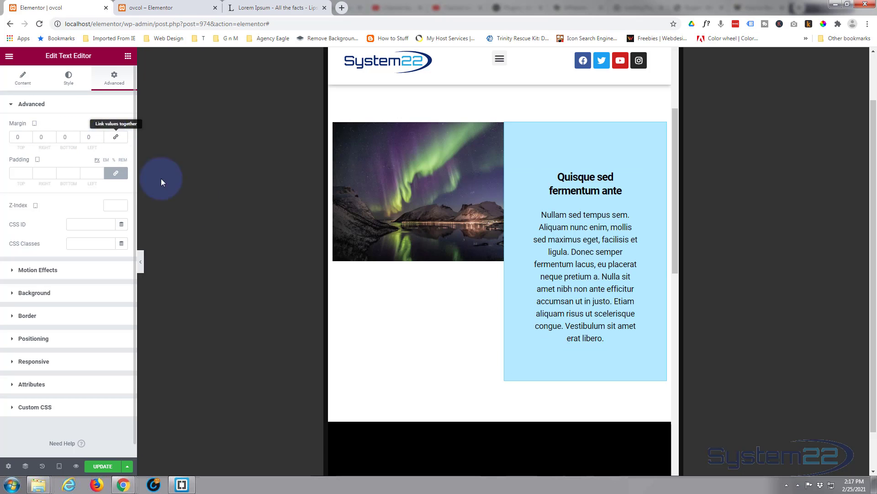
scroll(388, 276, "down", 2)
scroll(390, 276, "up", 2)
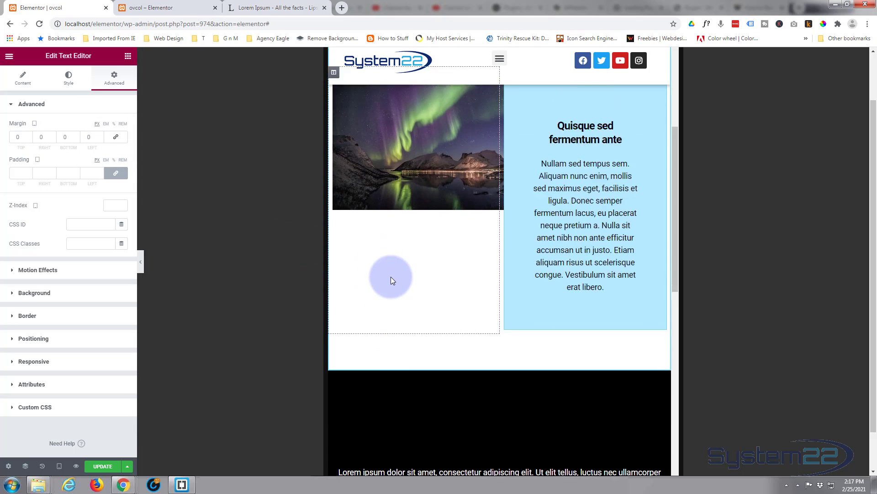
left_click(34, 124)
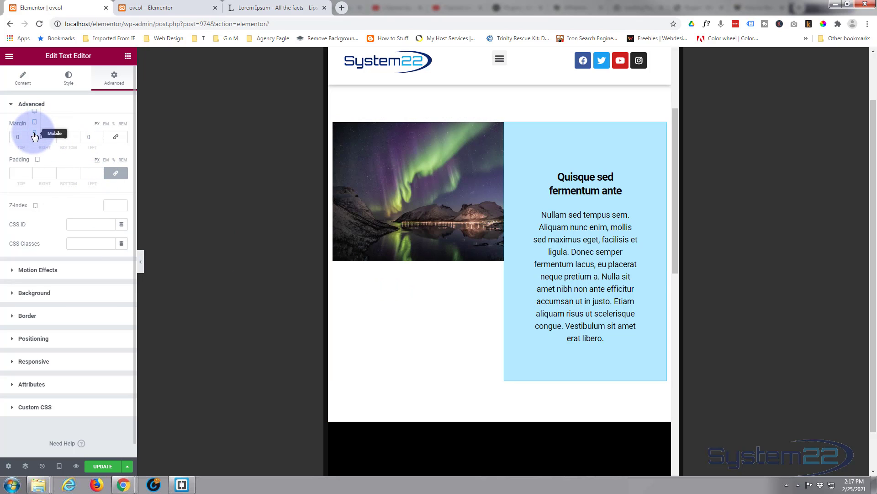
On the phone layout, set the aurora image's margins to 0.
left_click(34, 134)
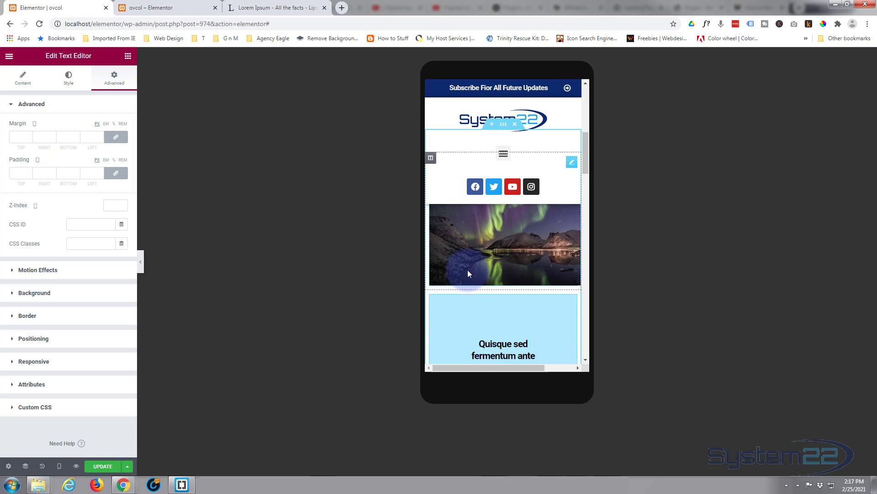
scroll(469, 270, "down", 3)
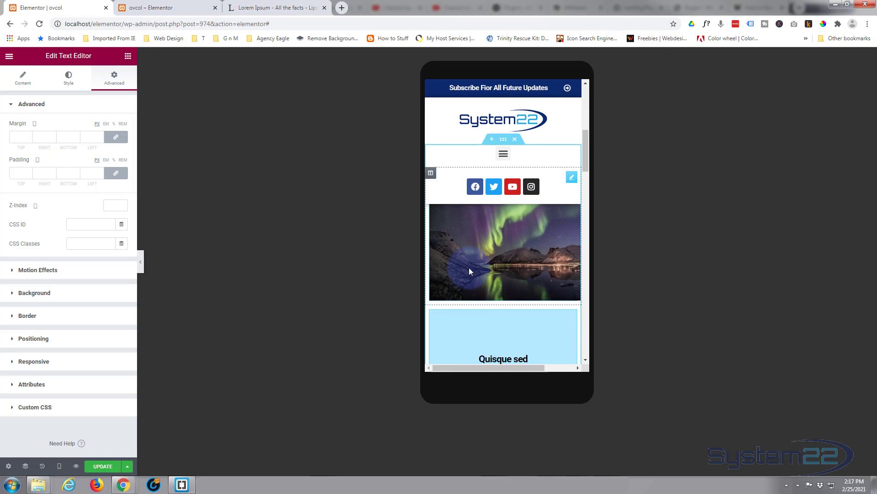
scroll(470, 268, "down", 3)
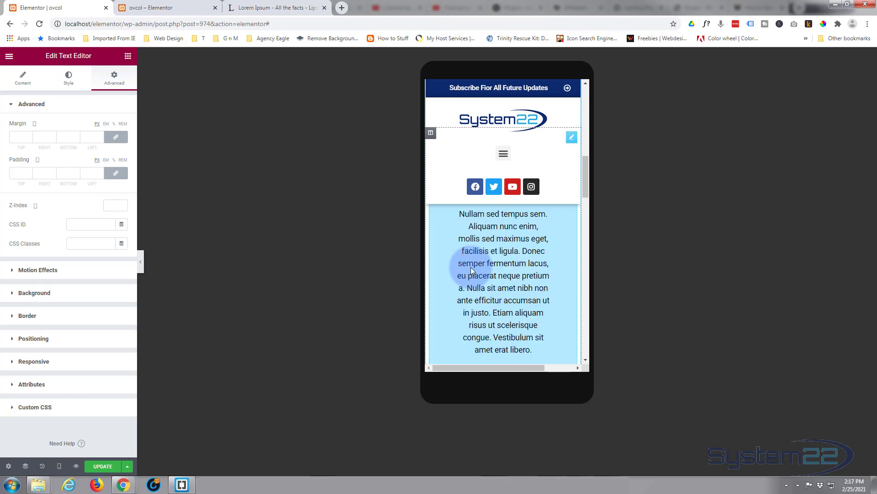
scroll(471, 267, "up", 2)
scroll(473, 267, "up", 3)
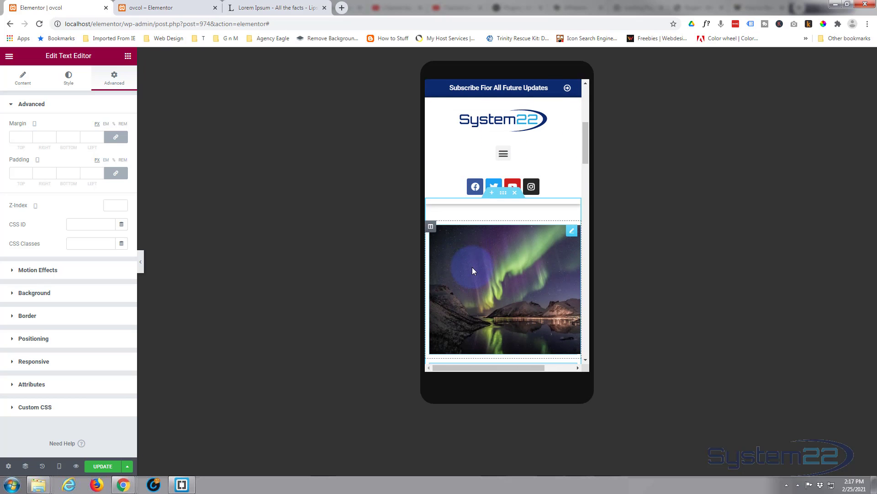
left_click(572, 231)
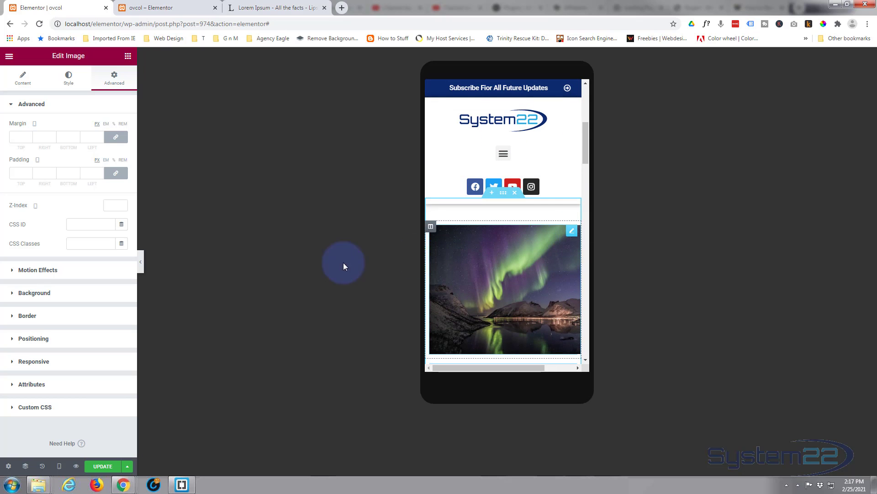
left_click(13, 139)
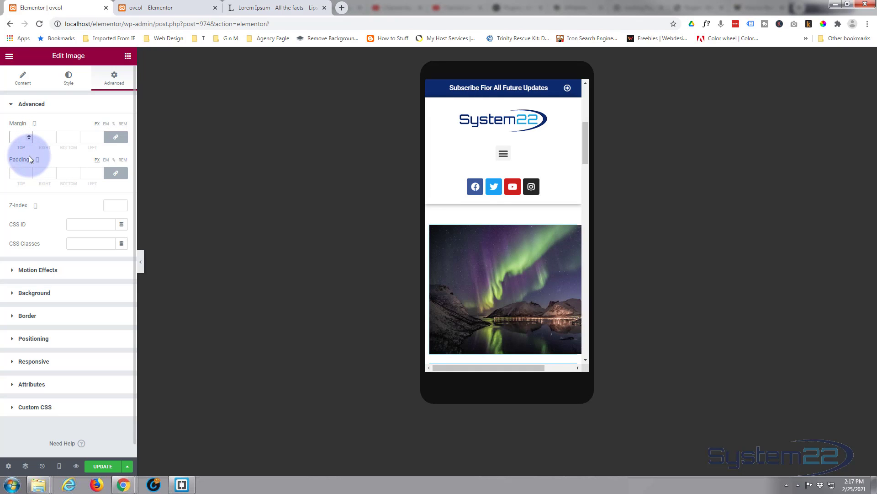
left_click(29, 156)
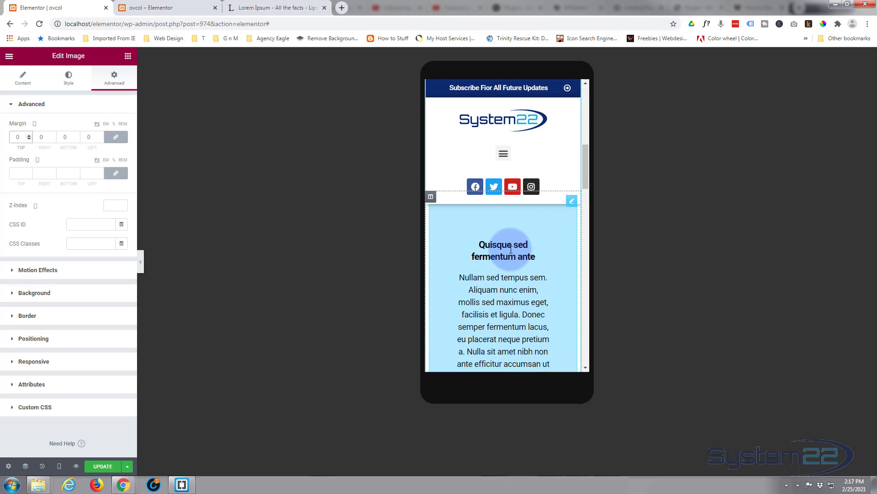
Set the light-blue text box's margin to 0 on the phone layout.
left_click(561, 223)
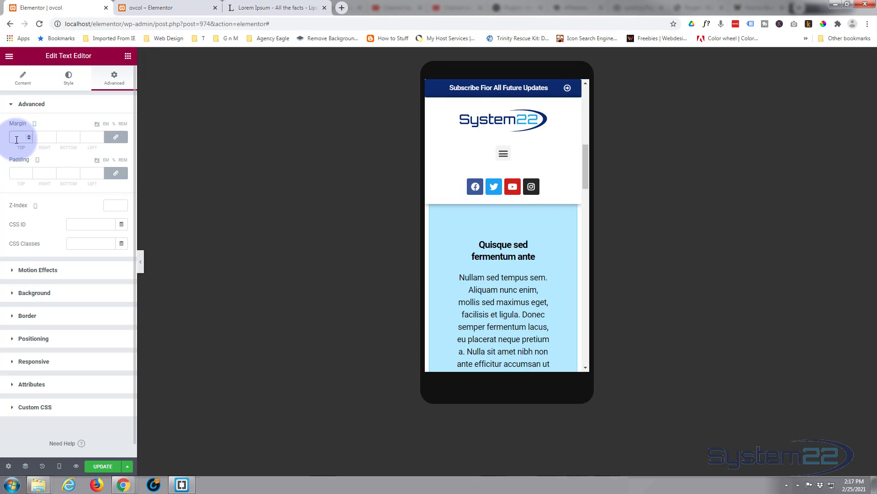
type("0")
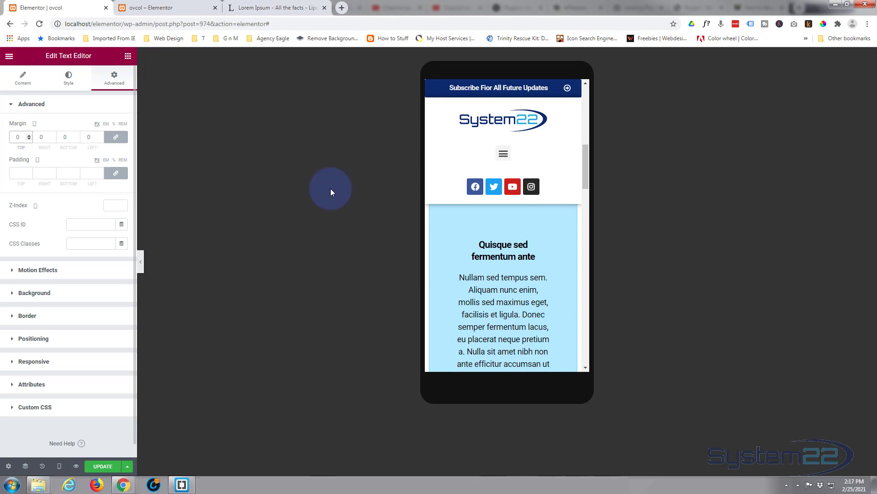
scroll(465, 276, "up", 3)
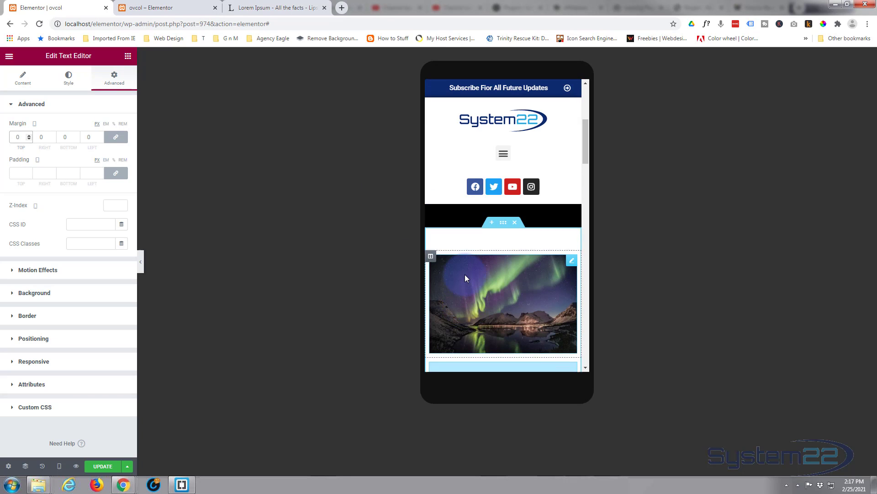
left_click(34, 120)
On the tablet layout, change the aurora image's right margin to -20.
left_click(34, 109)
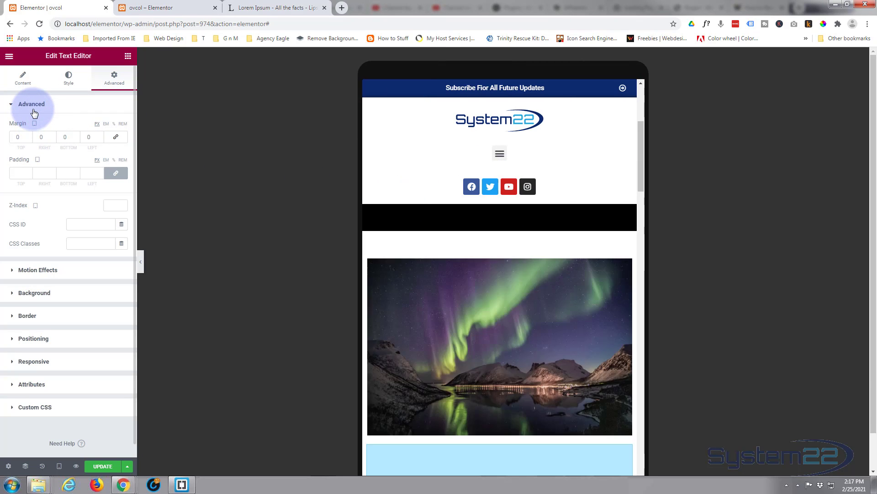
scroll(448, 275, "down", 2)
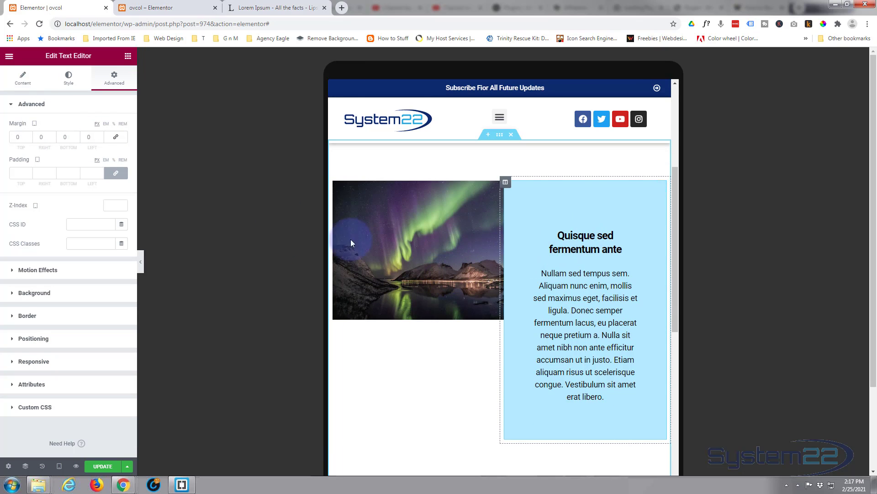
left_click(116, 137)
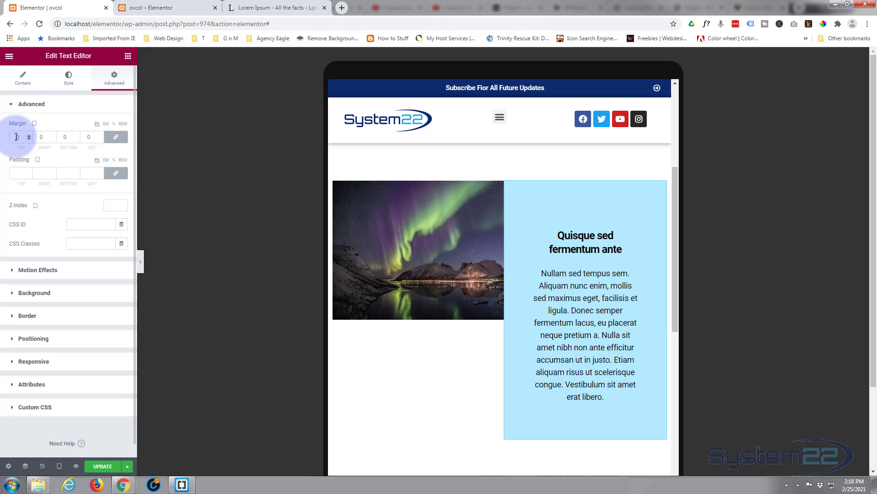
left_click(415, 208)
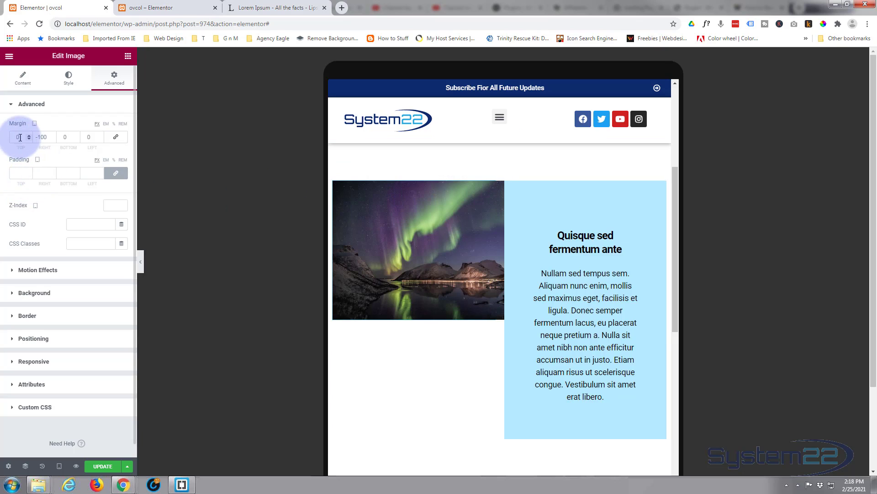
double_click(49, 137)
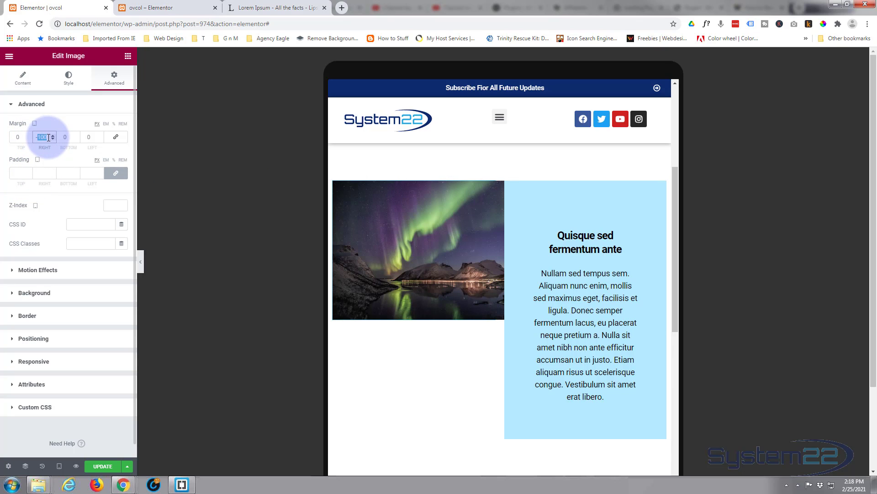
type("-20")
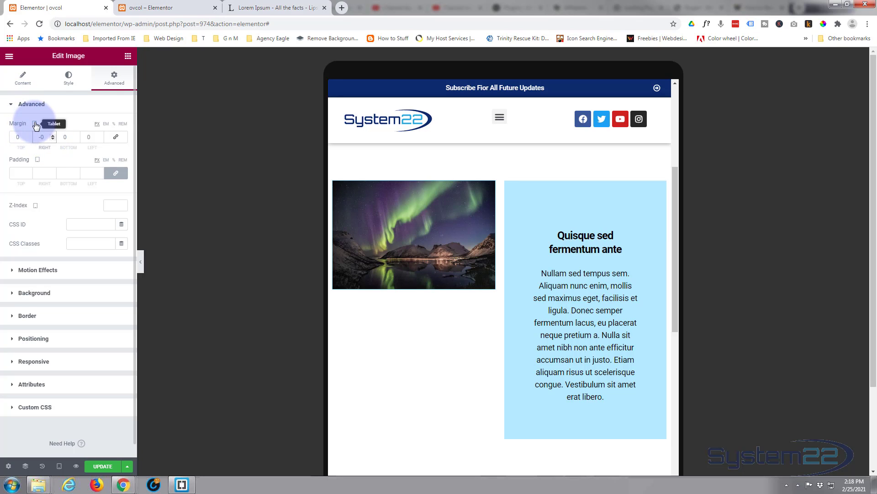
Return to the desktop layout and launch the live page preview.
left_click(36, 124)
left_click(36, 114)
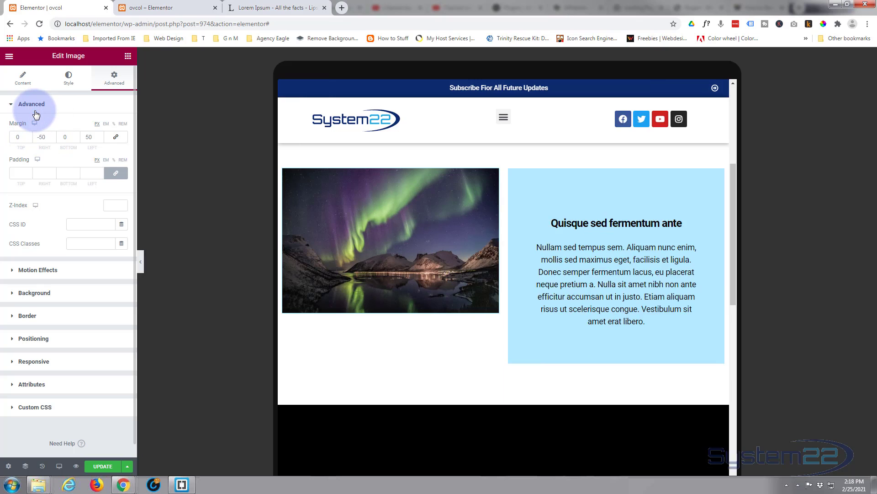
scroll(237, 243, "up", 2)
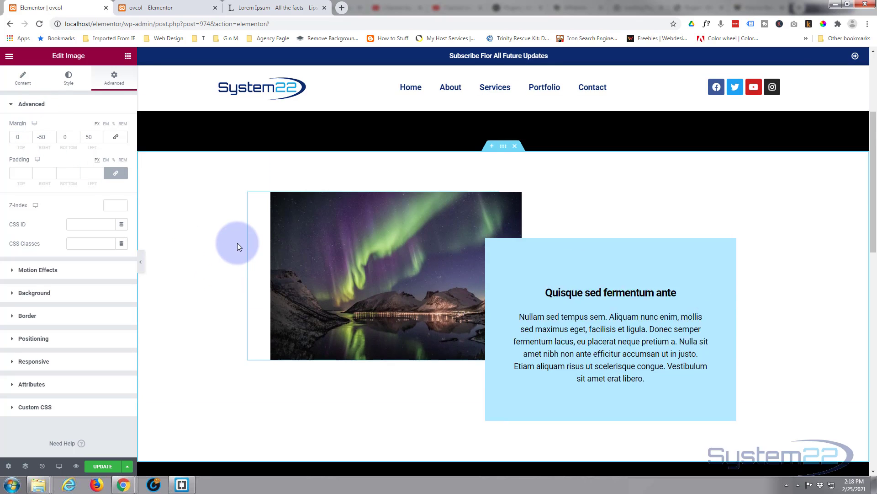
scroll(229, 248, "down", 1)
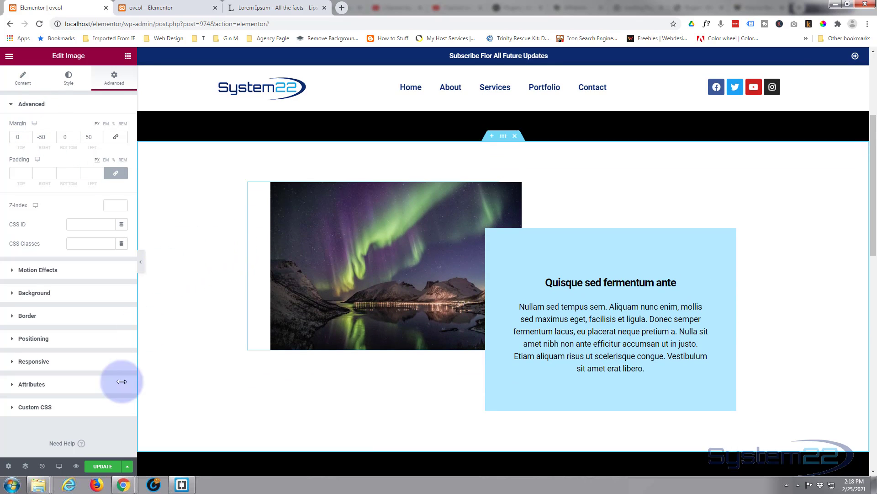
left_click(76, 467)
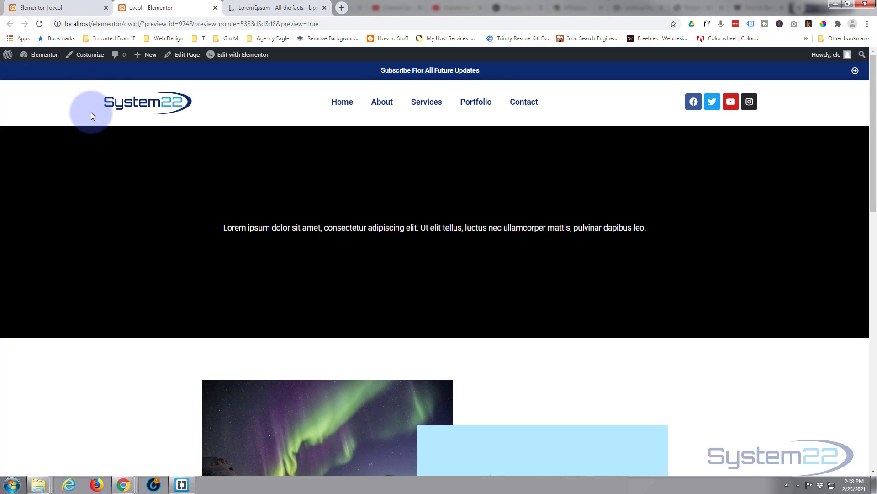
Scroll the preview to check the 'Quisque sed fermentum ante' box overlapping the aurora photo.
scroll(92, 114, "down", 4)
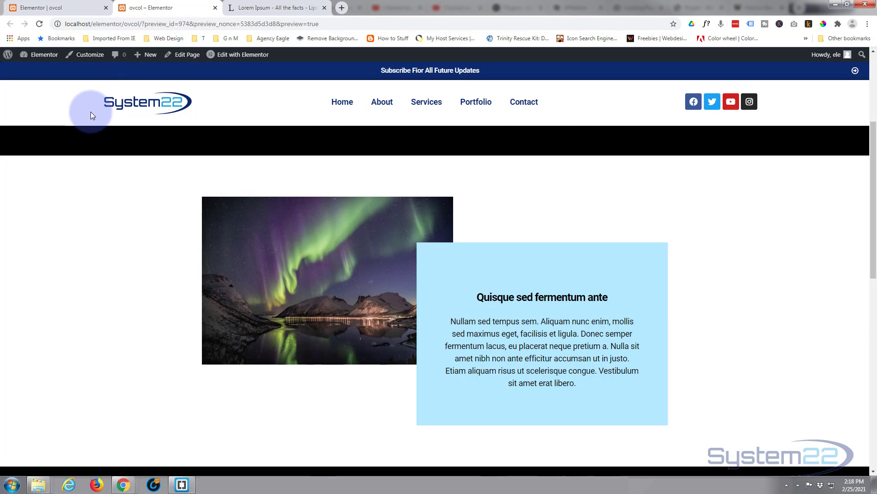
scroll(94, 109, "down", 3)
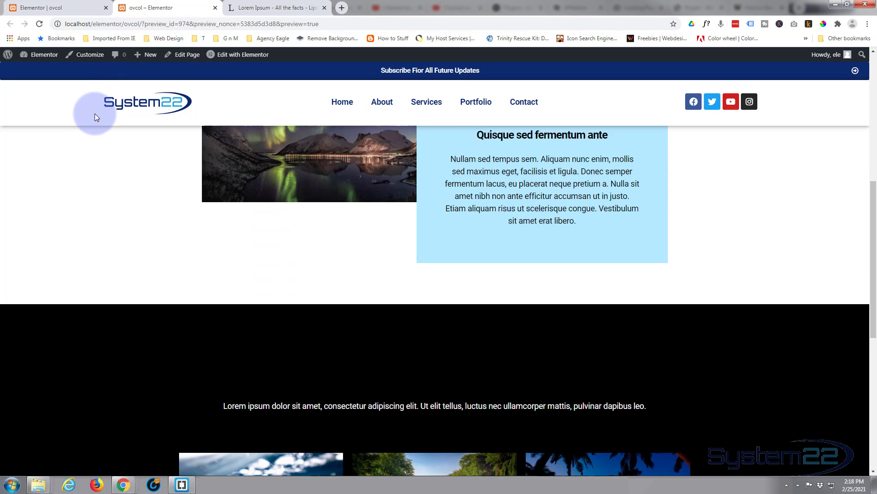
scroll(95, 113, "up", 3)
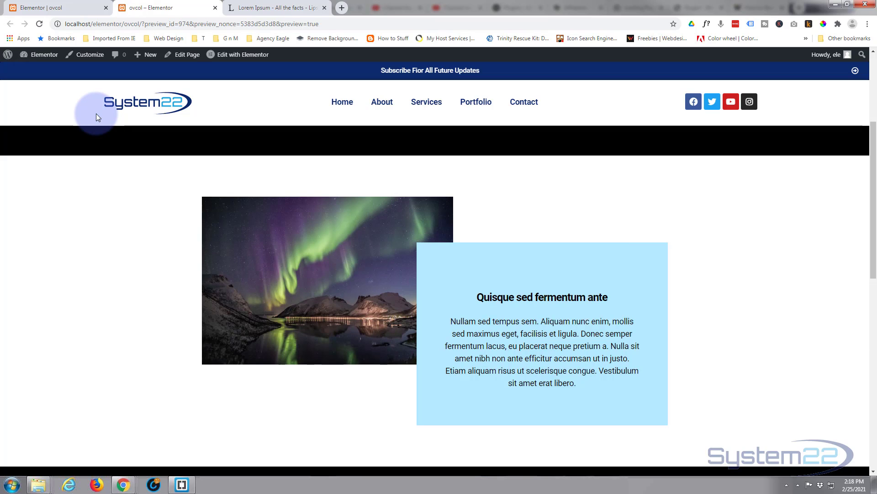
scroll(97, 112, "down", 1)
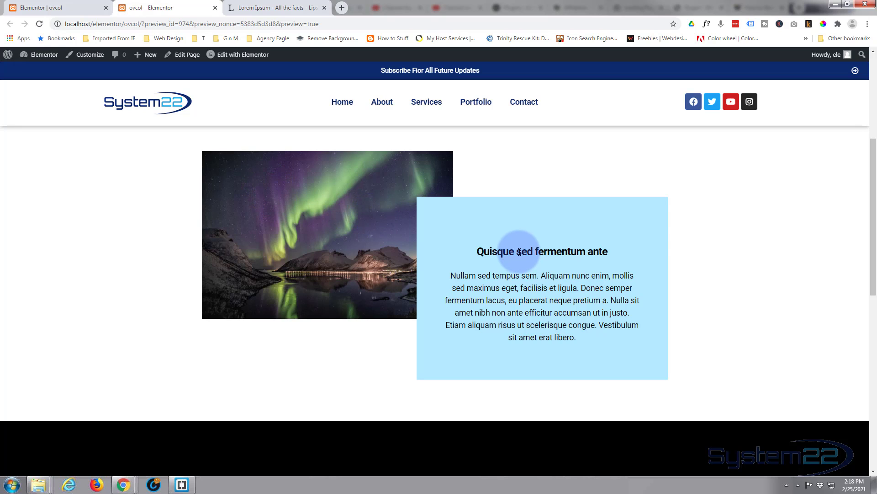
scroll(171, 270, "up", 1)
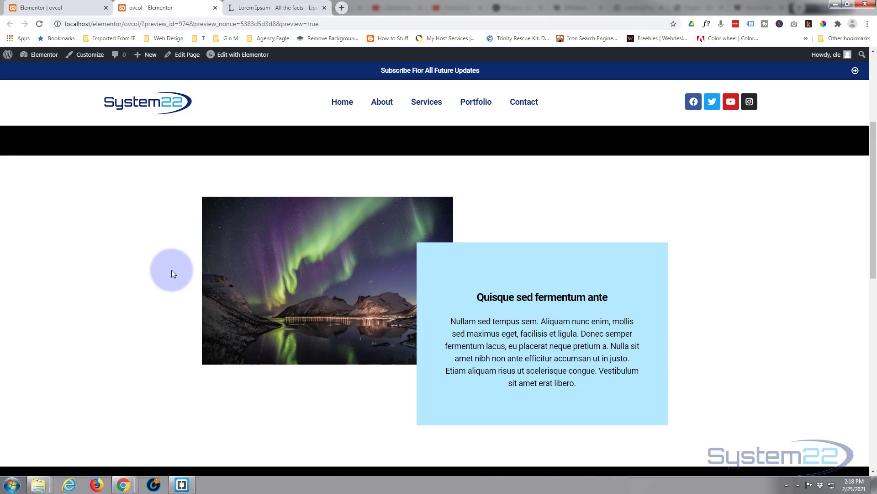